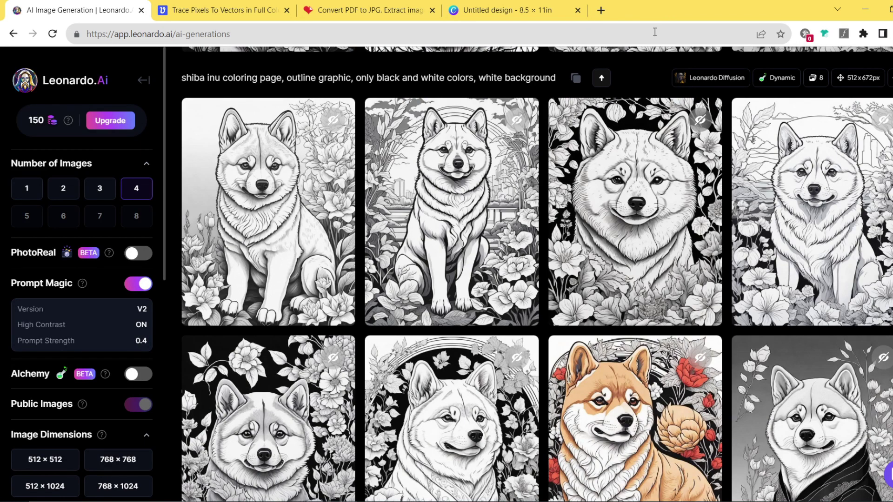
Step: Paste the shiba inu outline coloring-page prompt into the empty prompt box
{"action": "mouse_move", "coordinate": [501, 146]}
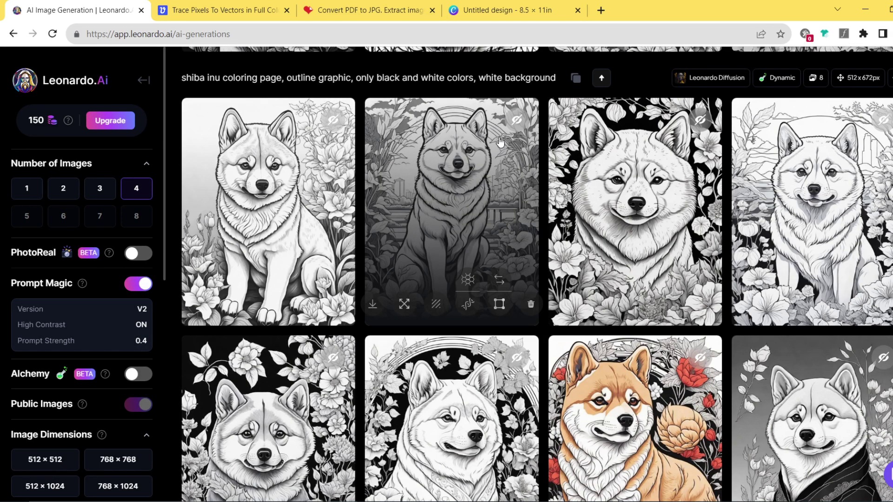
{"action": "mouse_move", "coordinate": [216, 112]}
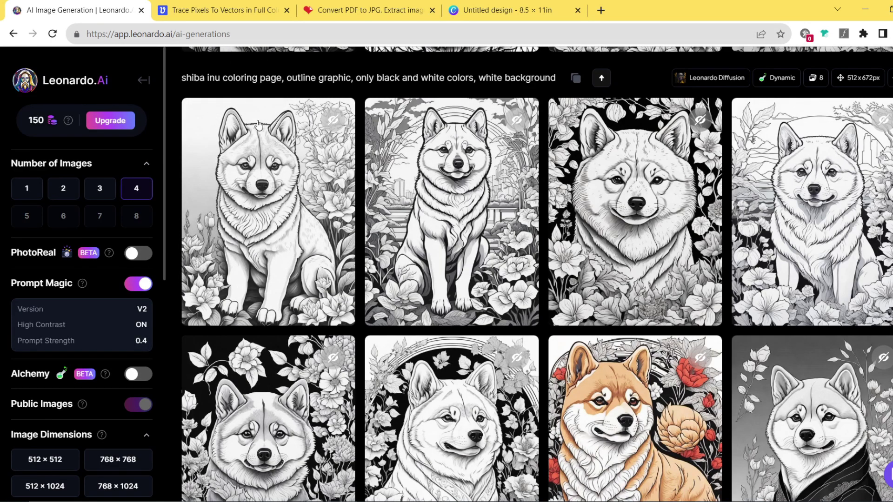
{"action": "mouse_move", "coordinate": [392, 163]}
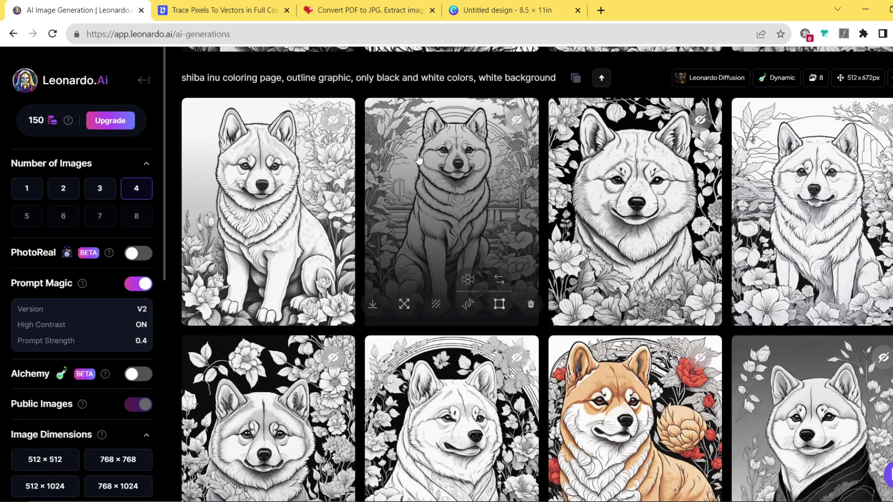
{"action": "mouse_move", "coordinate": [653, 190]}
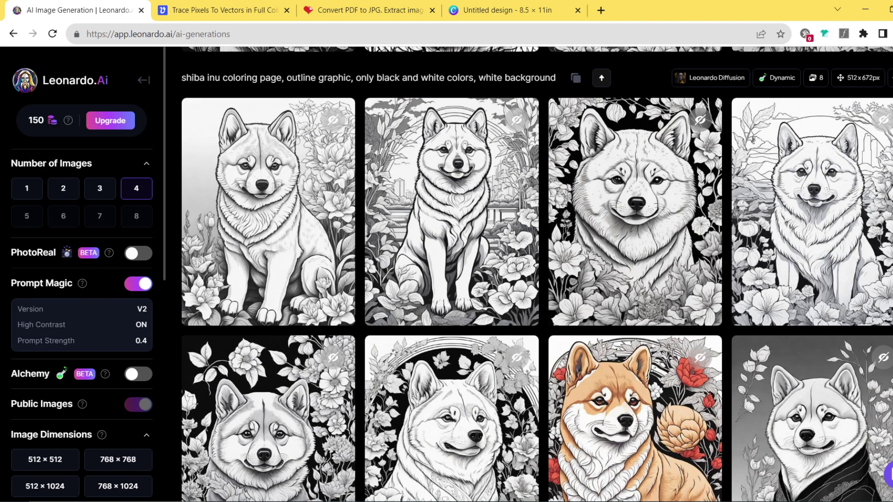
{"action": "mouse_move", "coordinate": [406, 191]}
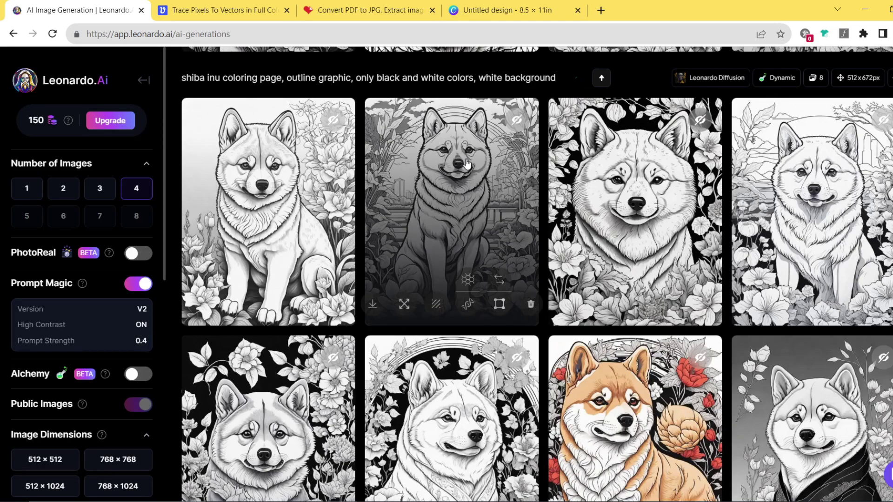
{"action": "mouse_move", "coordinate": [353, 240]}
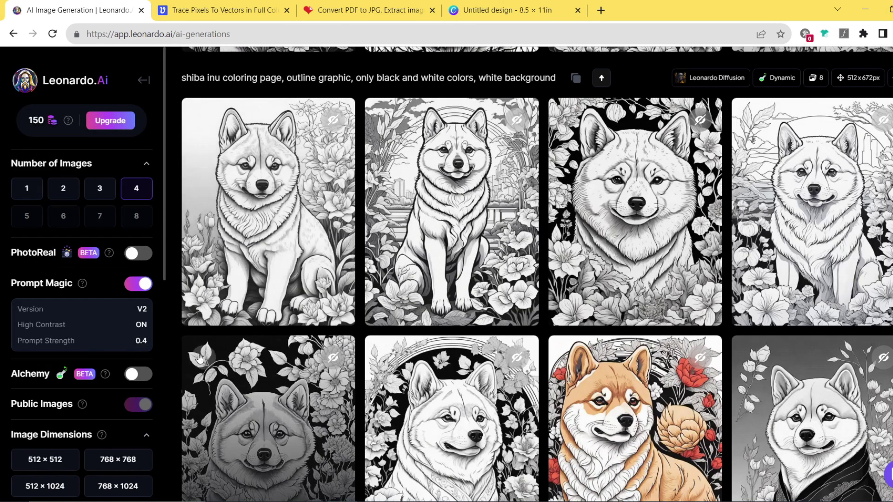
{"action": "mouse_move", "coordinate": [459, 317]}
{"action": "scroll", "coordinate": [459, 317], "scroll_direction": "up", "scroll_amount": 15}
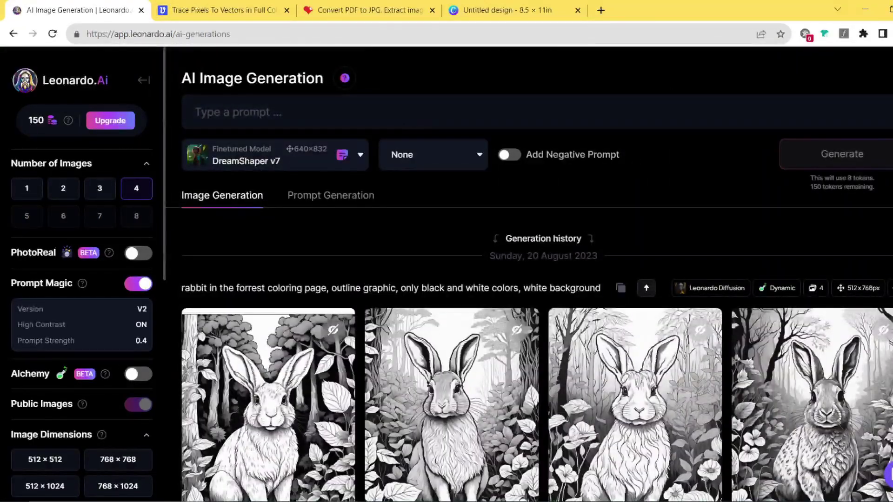
{"action": "left_click", "coordinate": [398, 120]}
{"action": "type", "text": "shiba inu coloring page, outline graphic, only black and white colors, white background"}
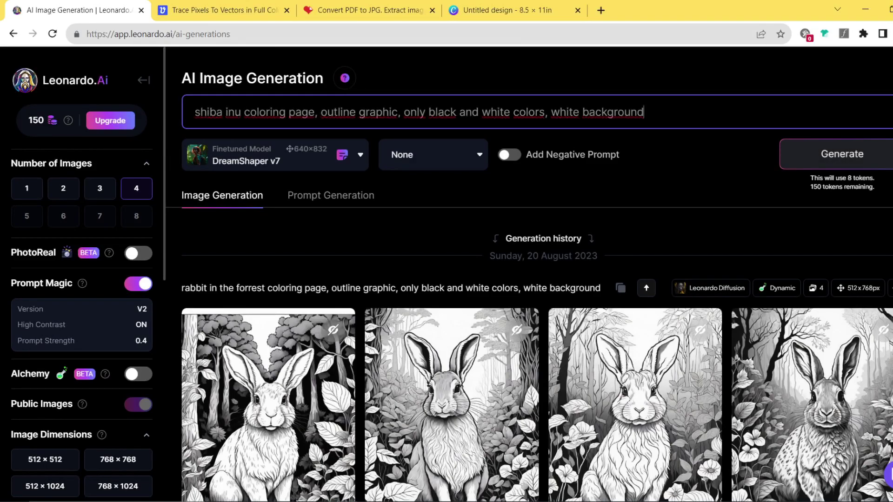
Step: Switch the generation model to Leonardo Diffusion
{"action": "left_click", "coordinate": [302, 163]}
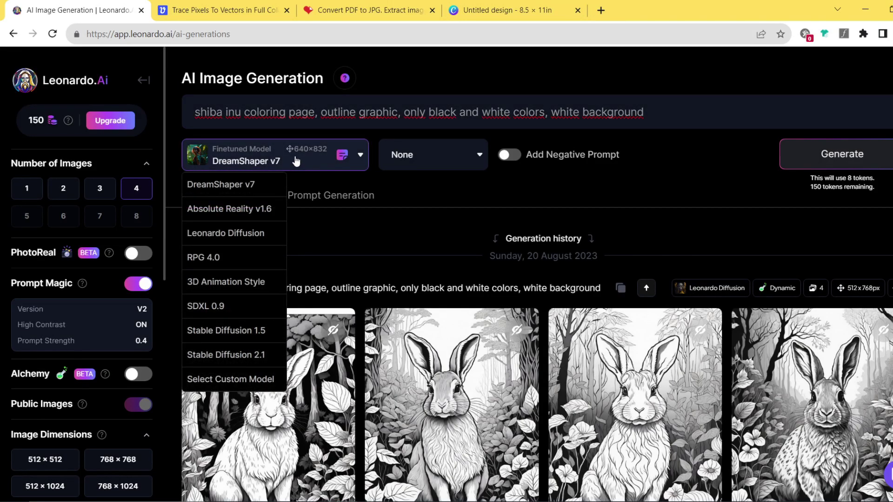
{"action": "left_click", "coordinate": [246, 232]}
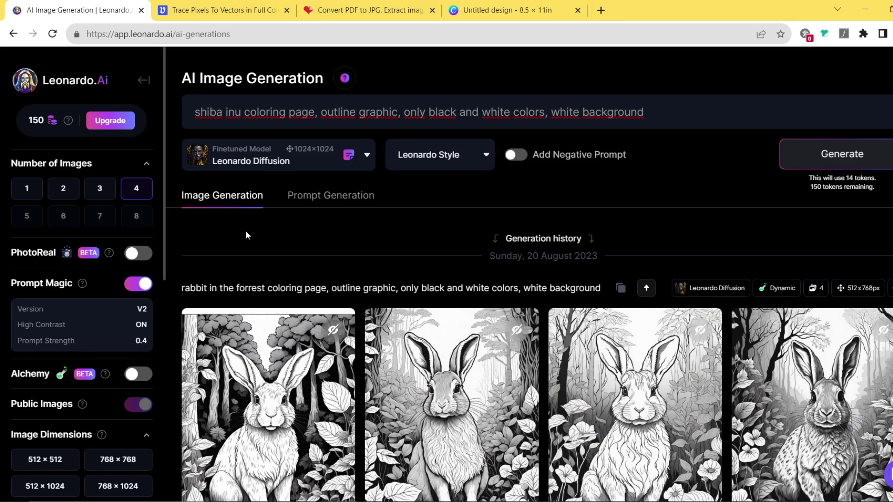
{"action": "left_click", "coordinate": [261, 158]}
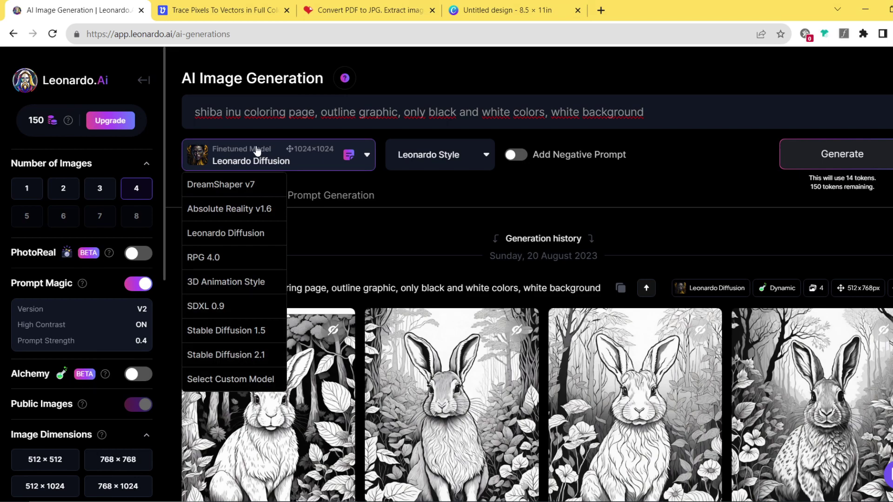
{"action": "left_click", "coordinate": [458, 186]}
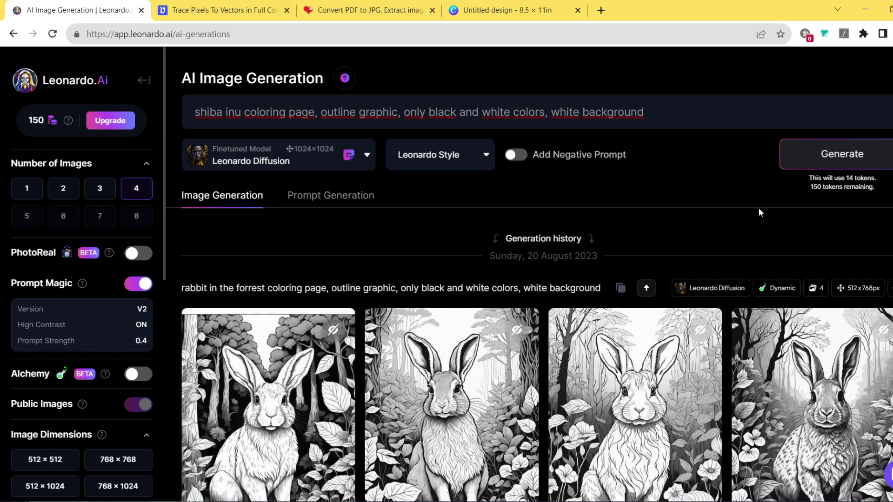
Step: Start generating images from the shiba inu coloring-page prompt
{"action": "left_click", "coordinate": [833, 155]}
{"action": "scroll", "coordinate": [528, 274], "scroll_direction": "down", "scroll_amount": 2}
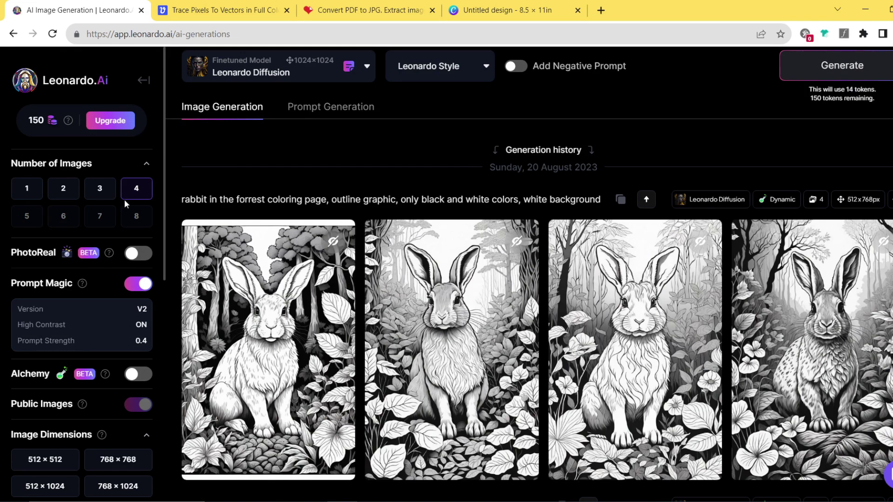
{"action": "scroll", "coordinate": [124, 198], "scroll_direction": "down", "scroll_amount": 5}
{"action": "scroll", "coordinate": [108, 221], "scroll_direction": "up", "scroll_amount": 1}
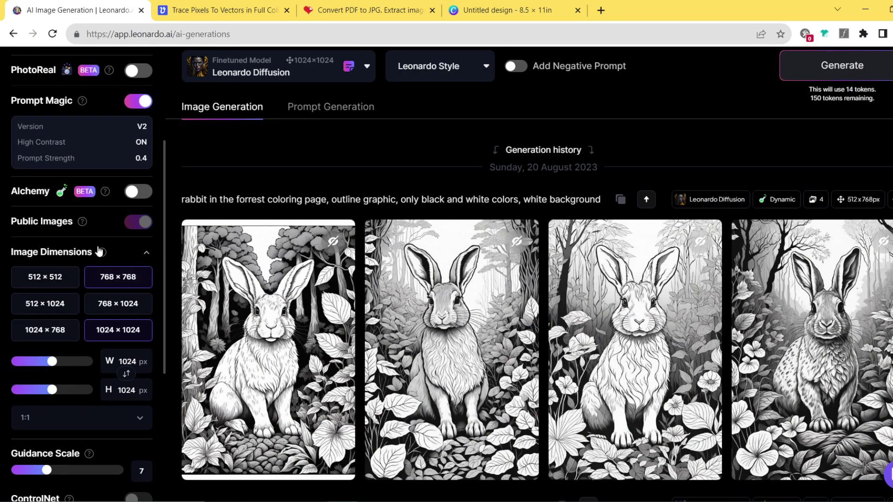
Step: Pick 768 × 768, then narrow the width slider until the size reads 512 × 1024 px
{"action": "left_click", "coordinate": [85, 284]}
{"action": "scroll", "coordinate": [86, 285], "scroll_direction": "up", "scroll_amount": 4}
{"action": "scroll", "coordinate": [394, 197], "scroll_direction": "up", "scroll_amount": 2}
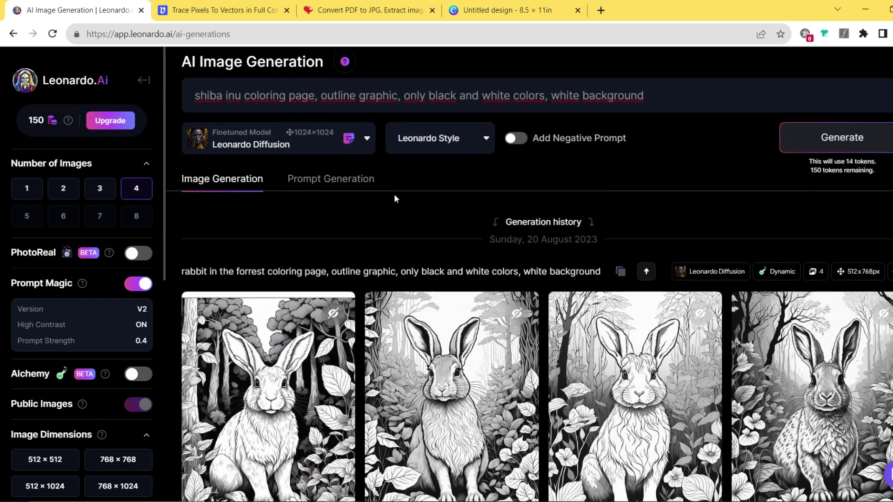
{"action": "scroll", "coordinate": [365, 205], "scroll_direction": "down", "scroll_amount": 3}
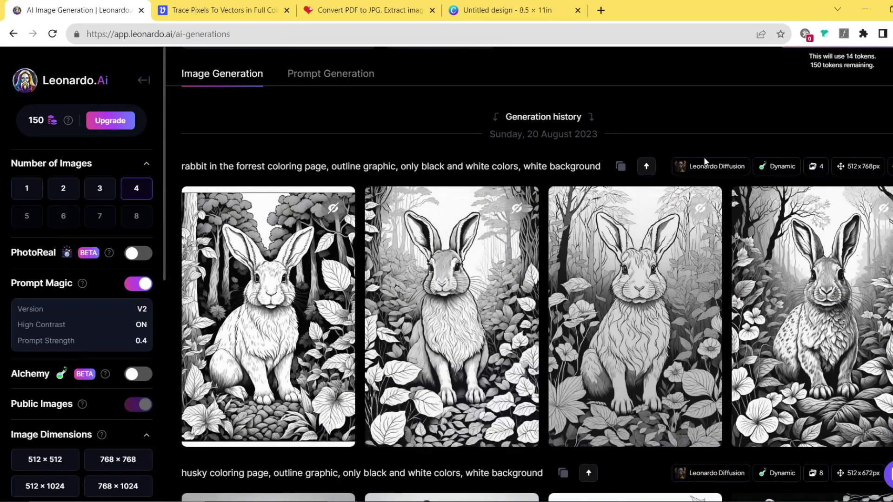
{"action": "scroll", "coordinate": [795, 174], "scroll_direction": "down", "scroll_amount": 6}
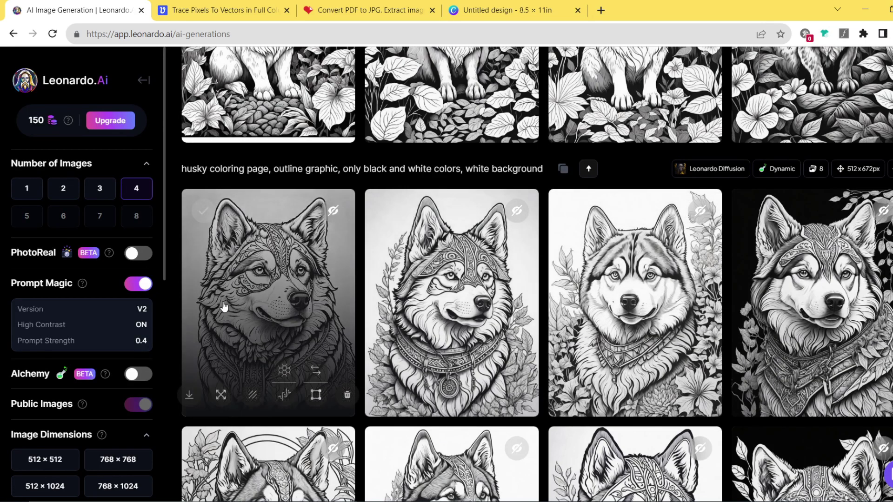
{"action": "scroll", "coordinate": [175, 290], "scroll_direction": "down", "scroll_amount": 1}
{"action": "scroll", "coordinate": [135, 293], "scroll_direction": "down", "scroll_amount": 2}
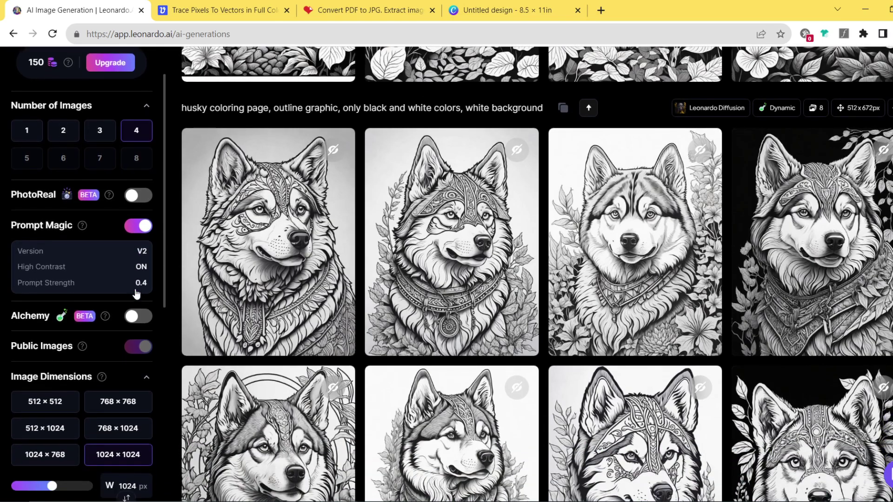
{"action": "scroll", "coordinate": [135, 293], "scroll_direction": "down", "scroll_amount": 2}
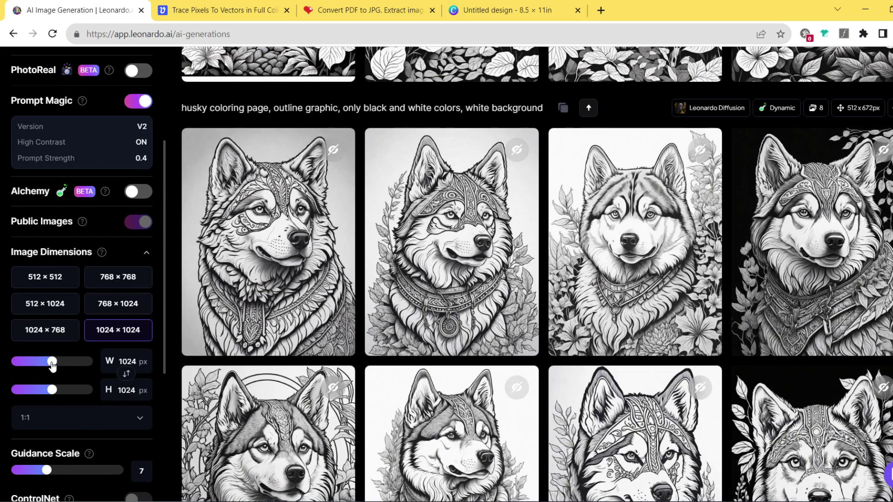
{"action": "left_click_drag", "start_coordinate": [52, 362], "coordinate": [39, 366]}
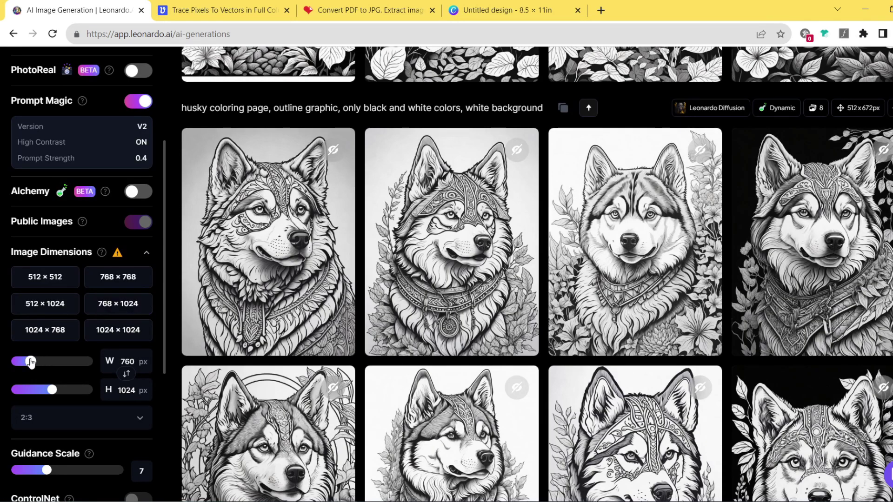
{"action": "left_click_drag", "start_coordinate": [30, 361], "coordinate": [11, 361]}
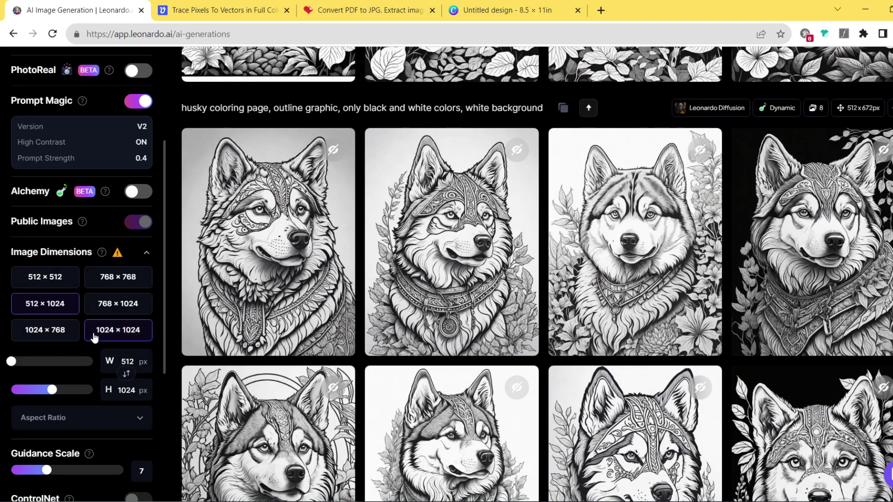
{"action": "scroll", "coordinate": [327, 293], "scroll_direction": "up", "scroll_amount": 5}
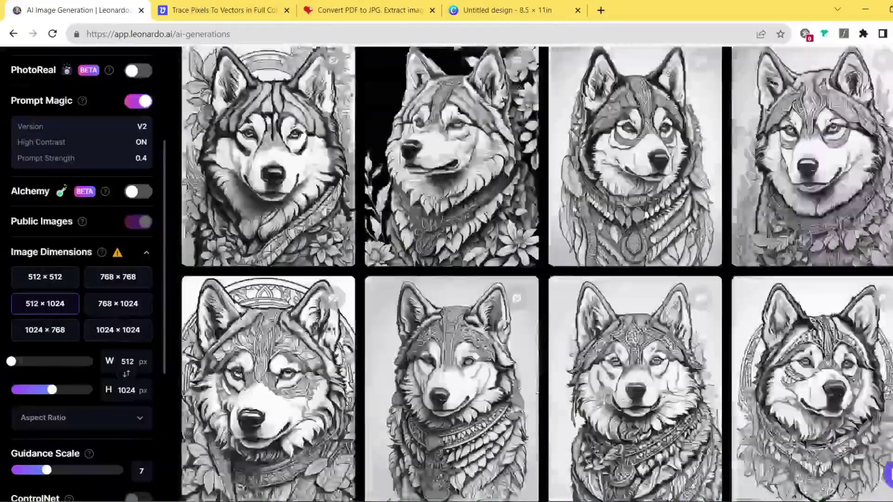
{"action": "scroll", "coordinate": [410, 158], "scroll_direction": "up", "scroll_amount": 10}
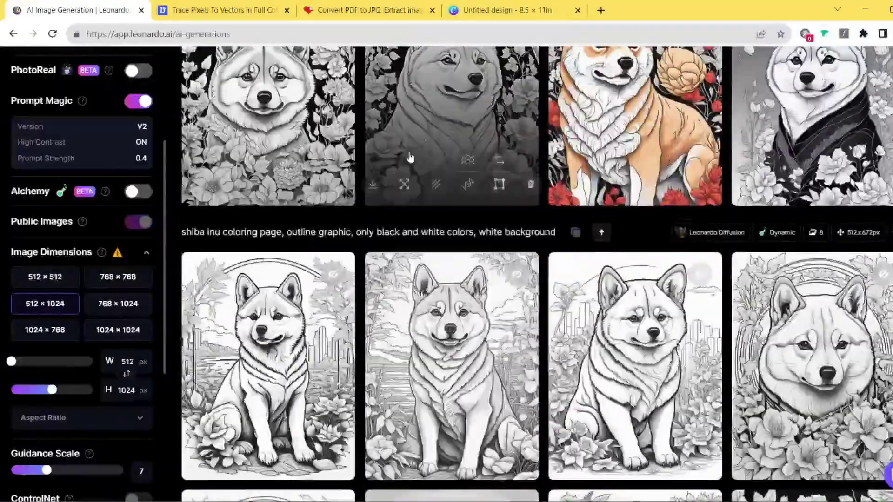
{"action": "scroll", "coordinate": [410, 158], "scroll_direction": "up", "scroll_amount": 5}
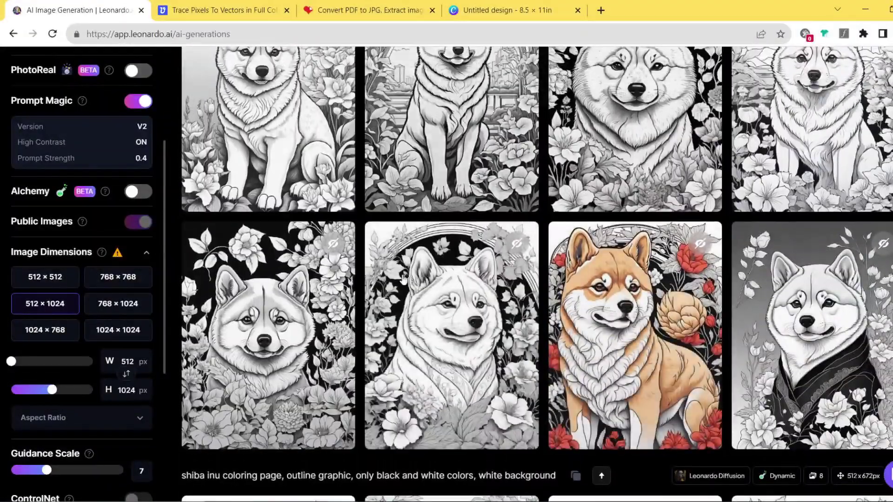
{"action": "scroll", "coordinate": [590, 277], "scroll_direction": "up", "scroll_amount": 3}
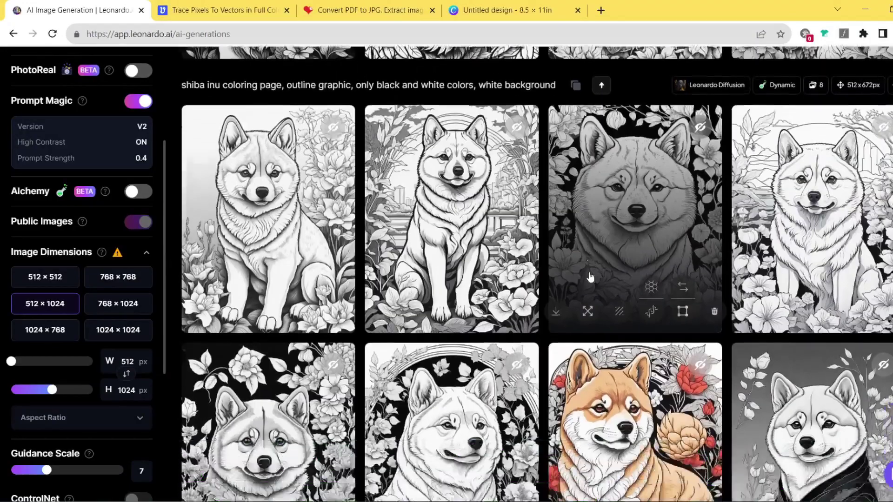
{"action": "scroll", "coordinate": [590, 278], "scroll_direction": "down", "scroll_amount": 3}
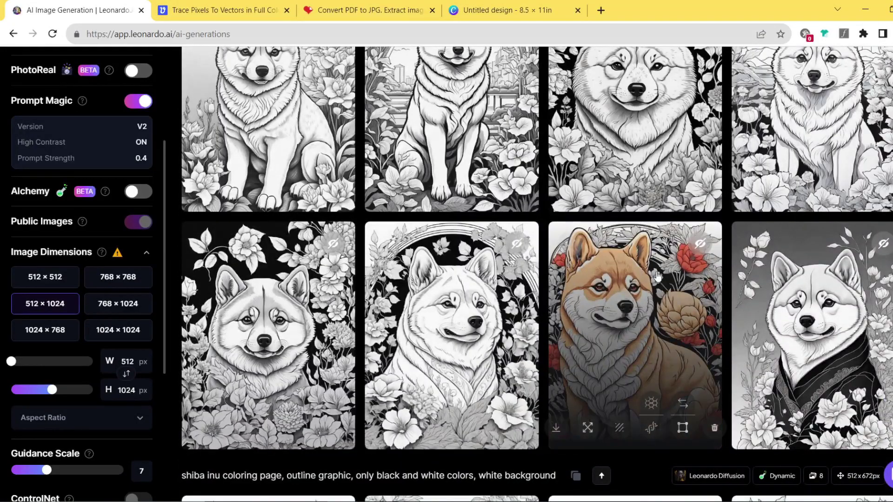
{"action": "mouse_move", "coordinate": [663, 173]}
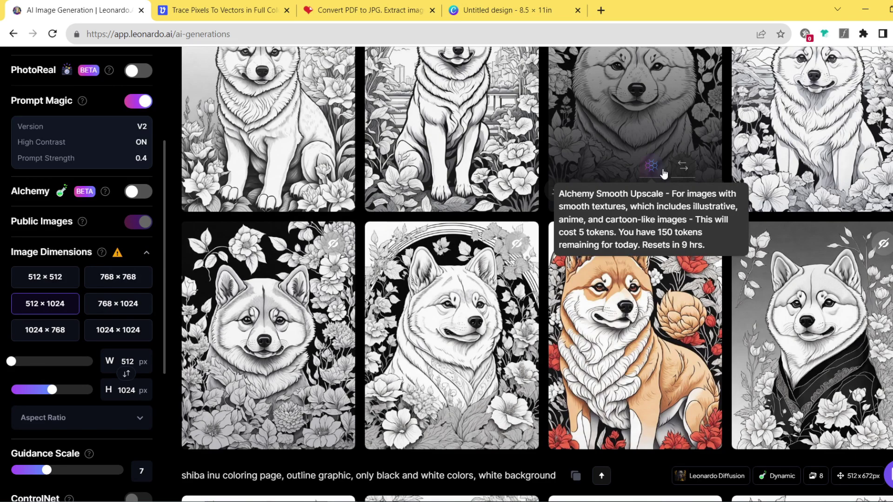
{"action": "scroll", "coordinate": [618, 270], "scroll_direction": "down", "scroll_amount": 2}
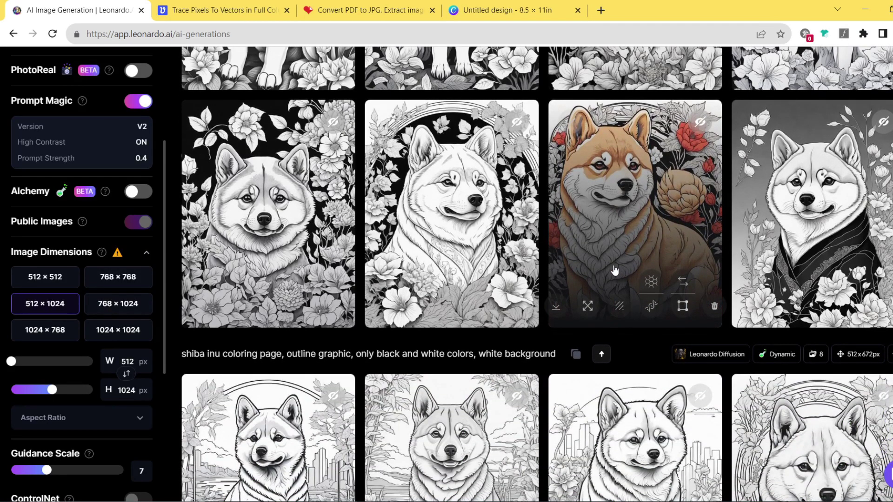
{"action": "scroll", "coordinate": [616, 265], "scroll_direction": "down", "scroll_amount": 10}
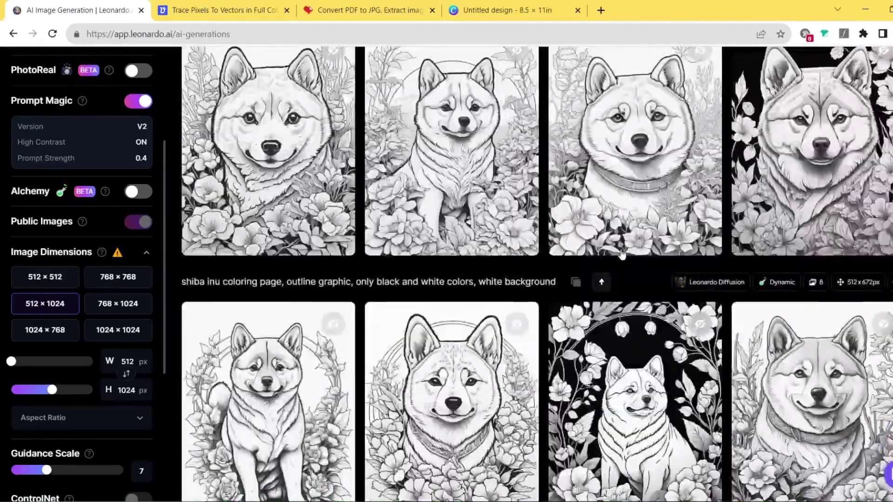
{"action": "scroll", "coordinate": [621, 254], "scroll_direction": "down", "scroll_amount": 11}
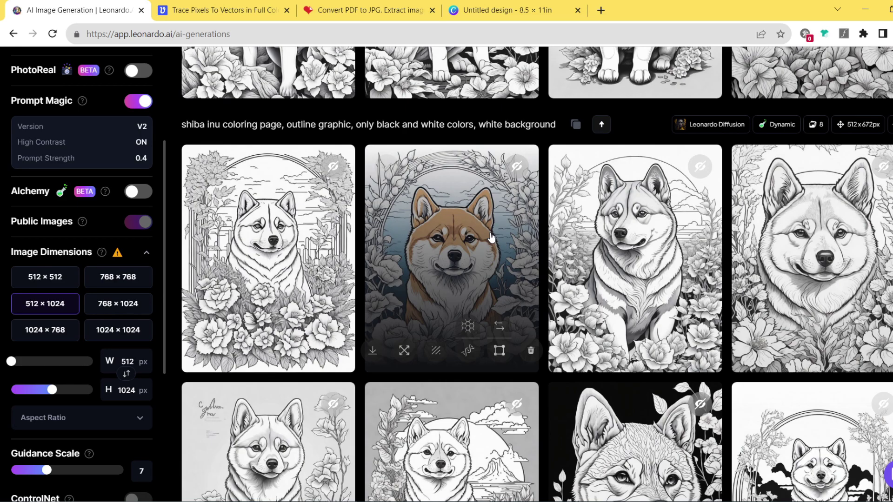
{"action": "scroll", "coordinate": [511, 326], "scroll_direction": "up", "scroll_amount": 10}
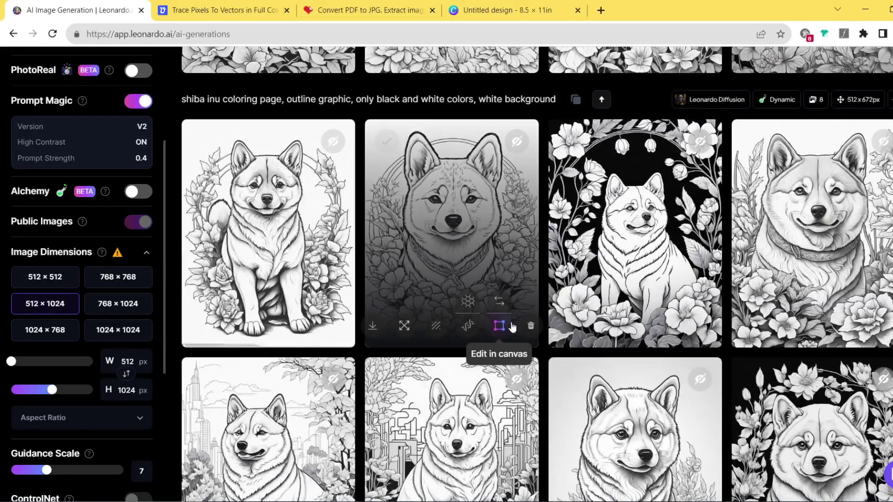
{"action": "scroll", "coordinate": [530, 325], "scroll_direction": "up", "scroll_amount": 6}
{"action": "scroll", "coordinate": [529, 321], "scroll_direction": "up", "scroll_amount": 2}
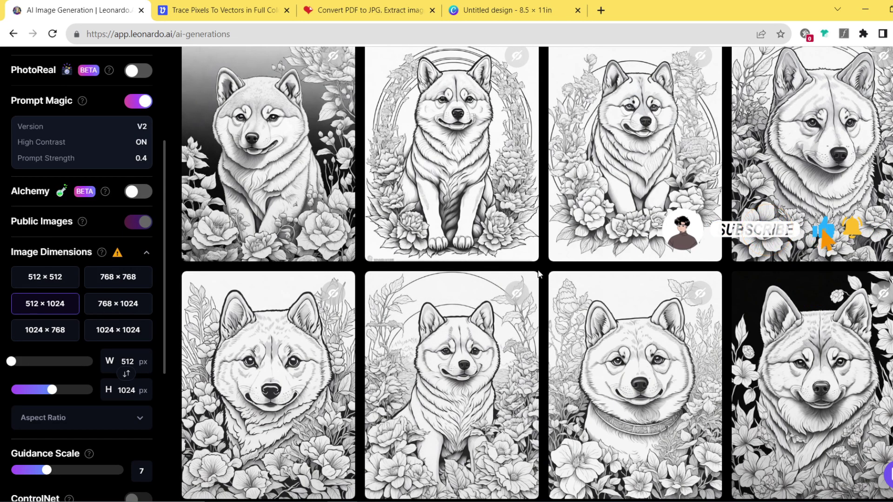
{"action": "mouse_move", "coordinate": [479, 250]}
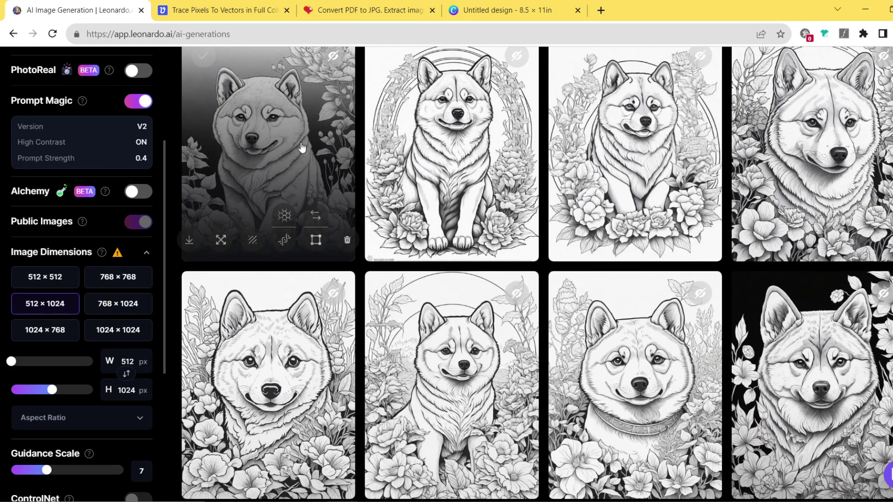
{"action": "left_click", "coordinate": [215, 4]}
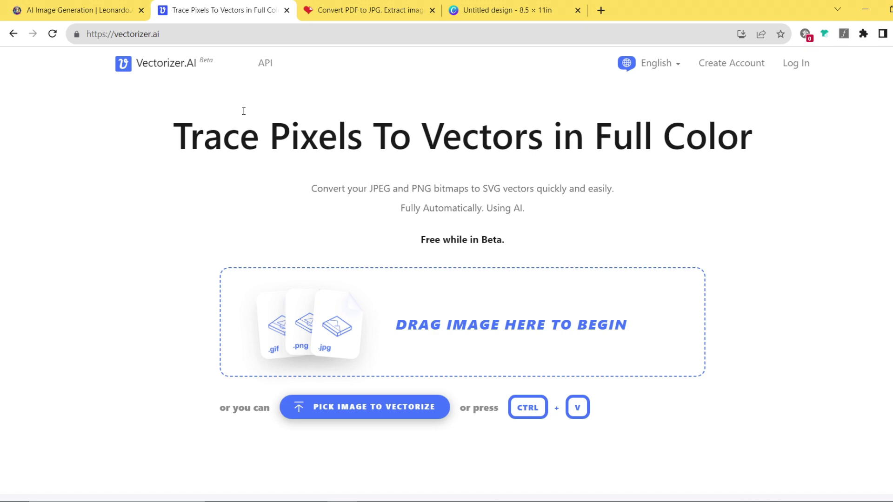
{"action": "left_click", "coordinate": [79, 10]}
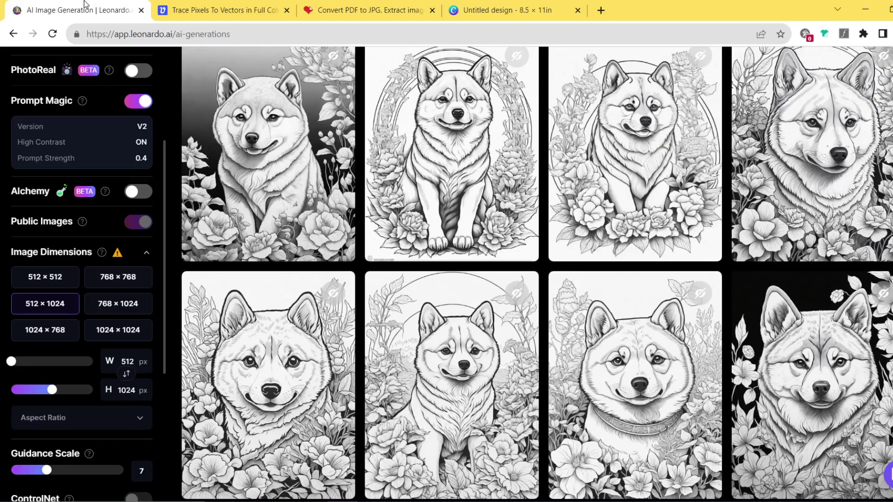
{"action": "mouse_move", "coordinate": [488, 163]}
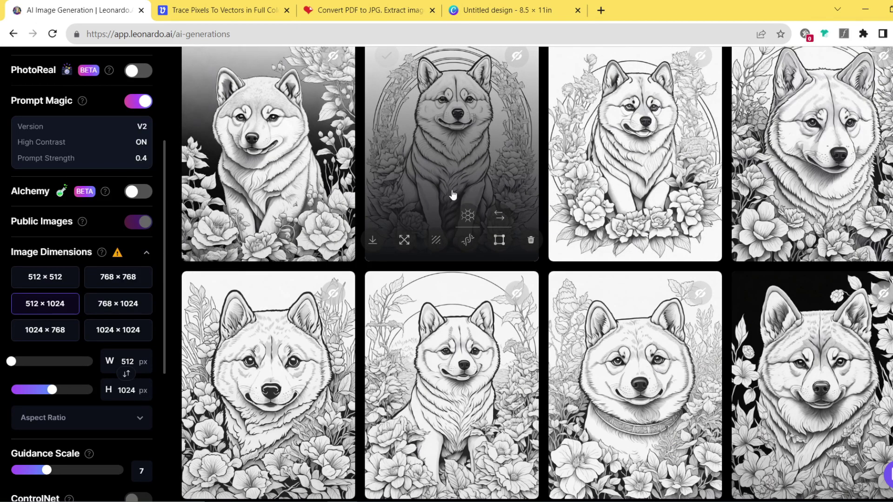
Step: Paste the copied Shiba Inu coloring page into Vectorizer.AI for vectorizing
{"action": "key", "text": "ctrl+Tab"}
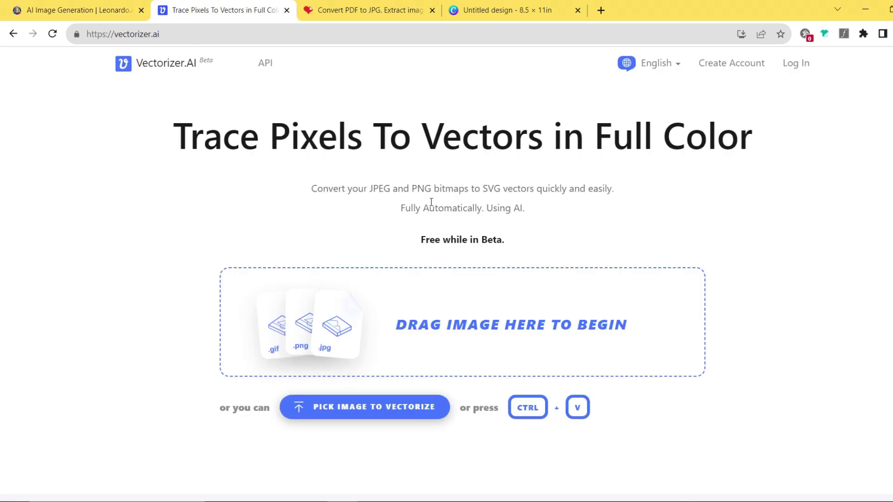
{"action": "key", "text": "ctrl+v"}
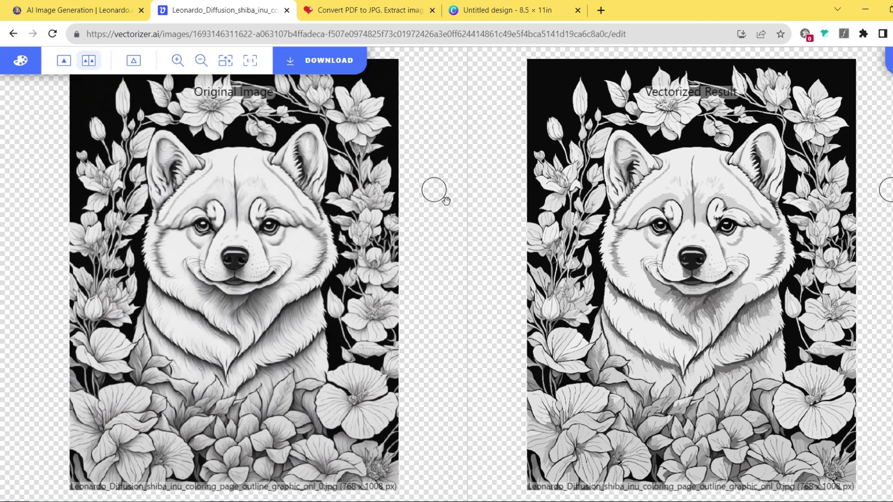
Step: Compare the vectorized Shiba Inu's face up close against the original, then open download options
{"action": "scroll", "coordinate": [637, 196], "scroll_direction": "up", "scroll_amount": 3}
{"action": "scroll", "coordinate": [616, 201], "scroll_direction": "down", "scroll_amount": 3}
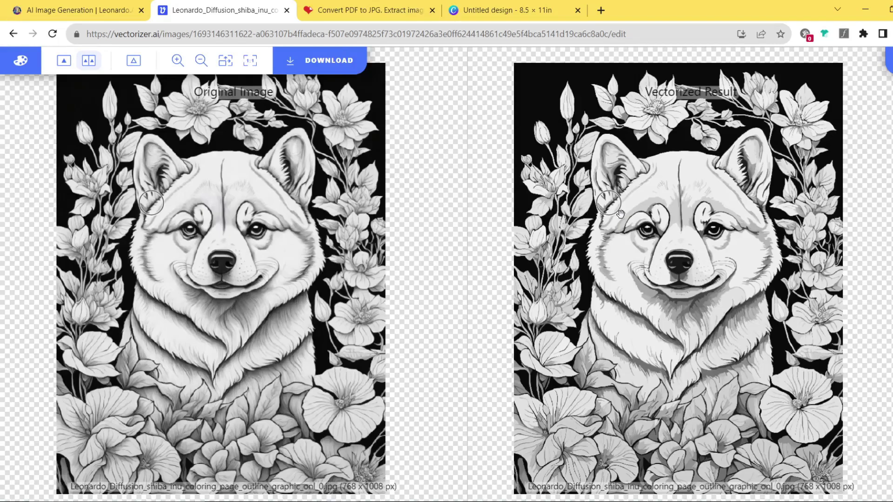
{"action": "scroll", "coordinate": [721, 192], "scroll_direction": "up", "scroll_amount": 5}
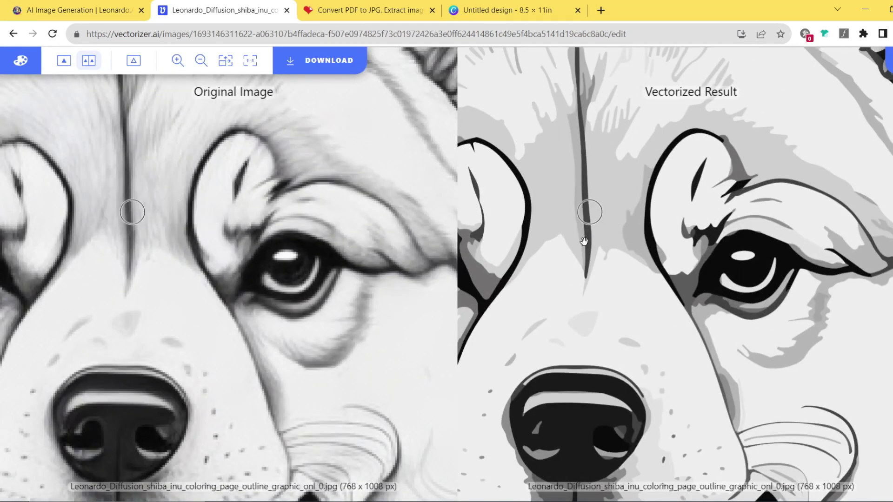
{"action": "left_click_drag", "start_coordinate": [591, 289], "coordinate": [605, 254]}
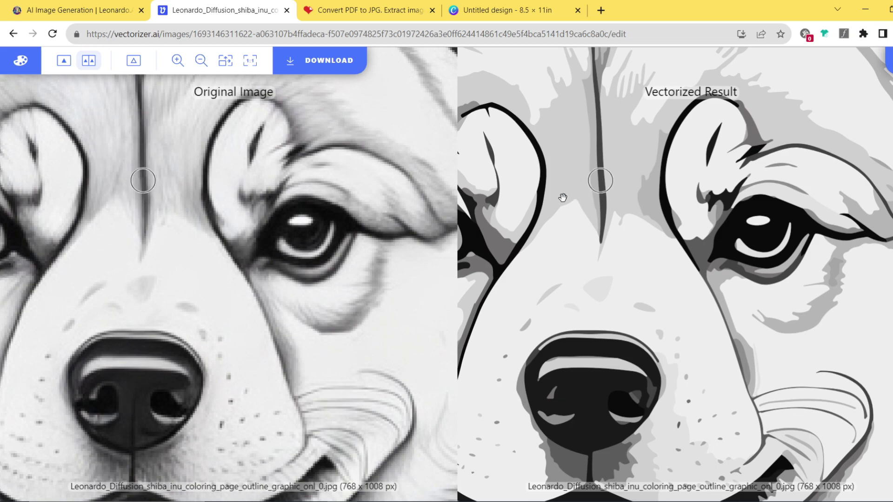
{"action": "scroll", "coordinate": [710, 162], "scroll_direction": "up", "scroll_amount": 3}
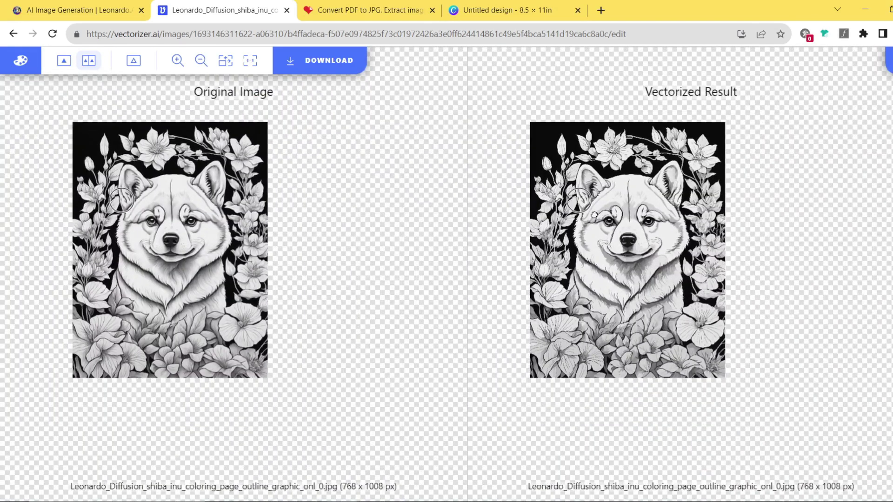
{"action": "scroll", "coordinate": [595, 209], "scroll_direction": "up", "scroll_amount": 1}
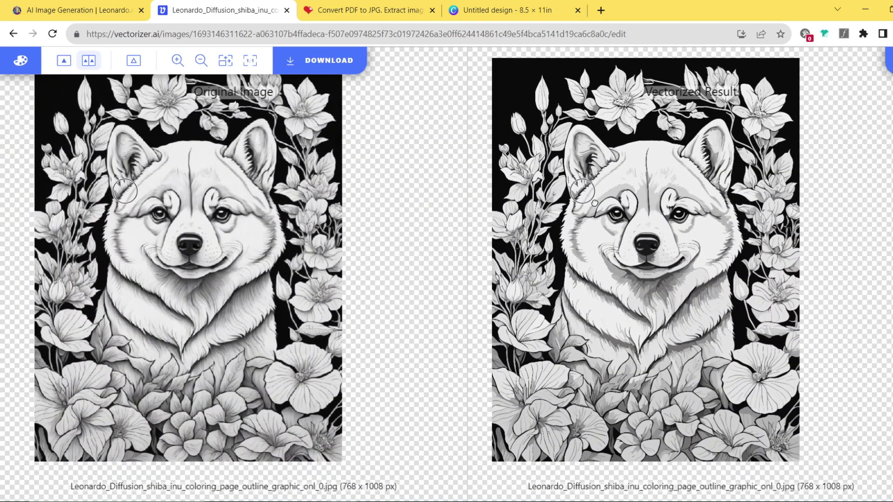
{"action": "scroll", "coordinate": [594, 206], "scroll_direction": "down", "scroll_amount": 1}
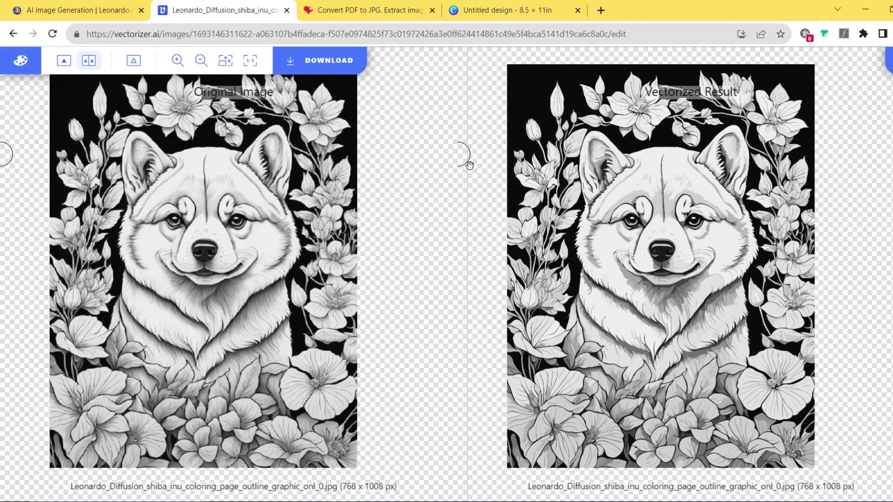
{"action": "left_click", "coordinate": [325, 61]}
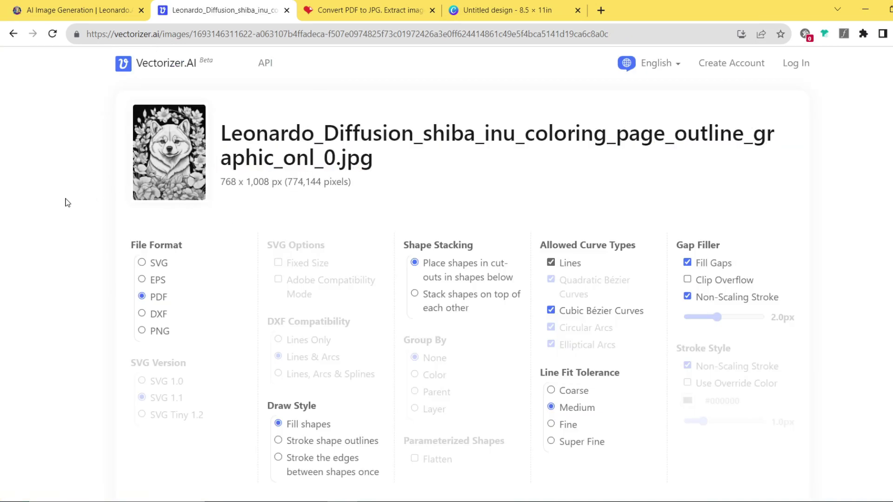
Step: Download the vectorized Shiba Inu coloring page as a PDF file
{"action": "scroll", "coordinate": [67, 266], "scroll_direction": "down", "scroll_amount": 3}
{"action": "scroll", "coordinate": [88, 205], "scroll_direction": "up", "scroll_amount": 1}
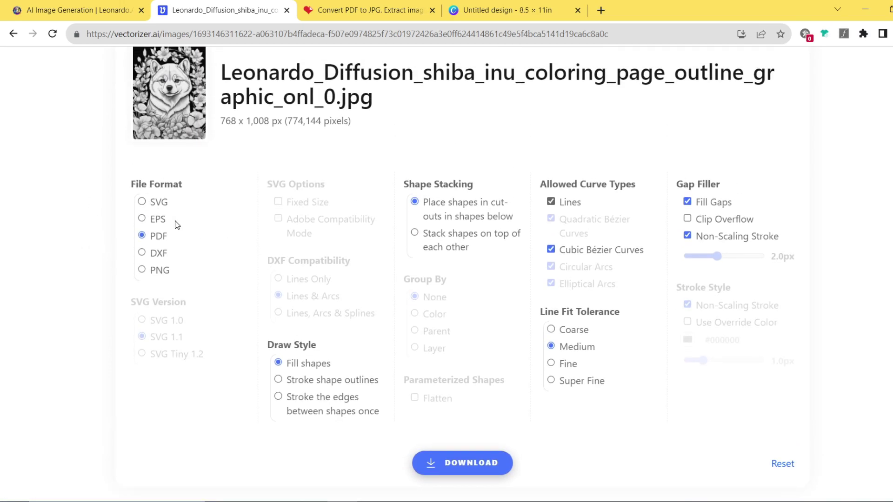
{"action": "left_click", "coordinate": [477, 469]}
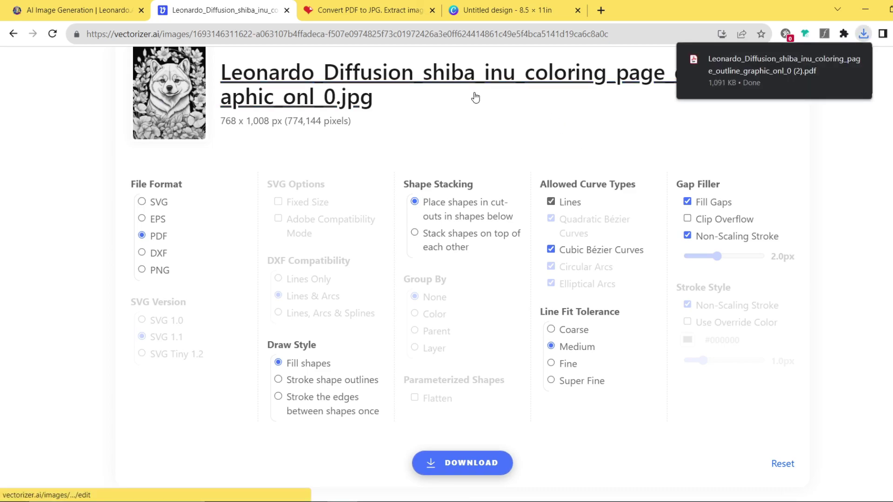
{"action": "left_click", "coordinate": [344, 6]}
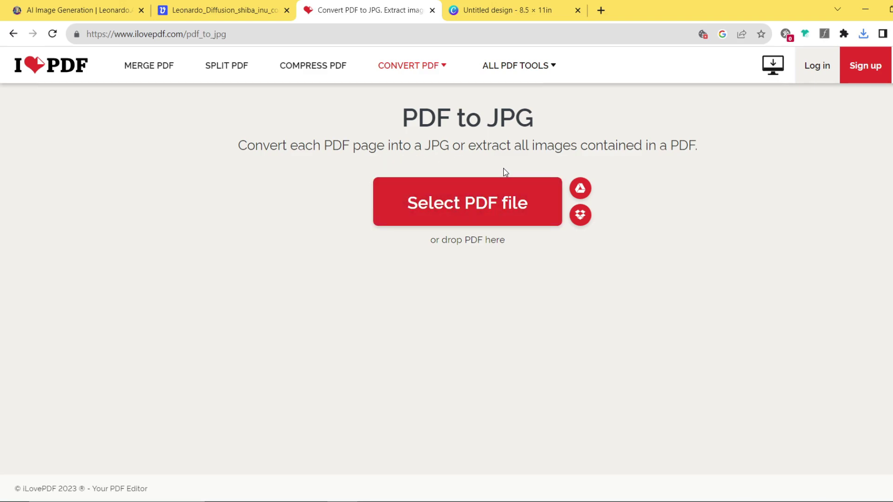
Step: Upload the Shiba Inu PDF to iLovePDF's PDF to JPG converter with High image quality
{"action": "left_click", "coordinate": [487, 201]}
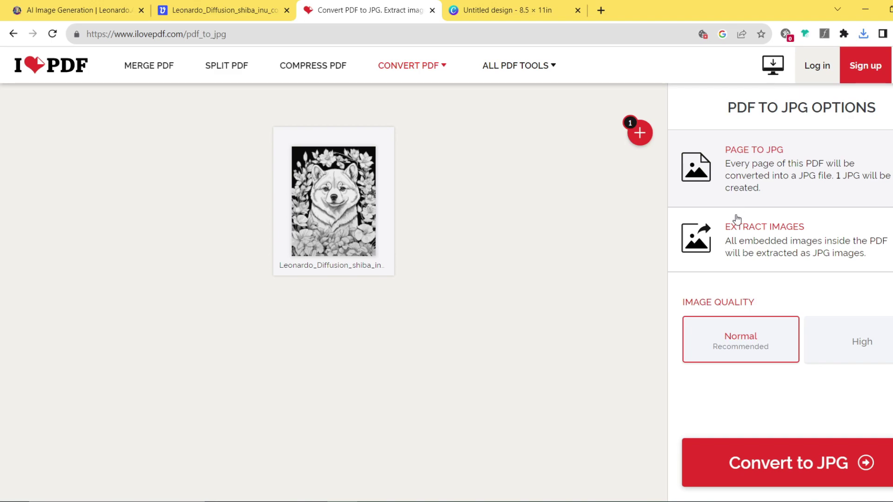
{"action": "left_click", "coordinate": [841, 330]}
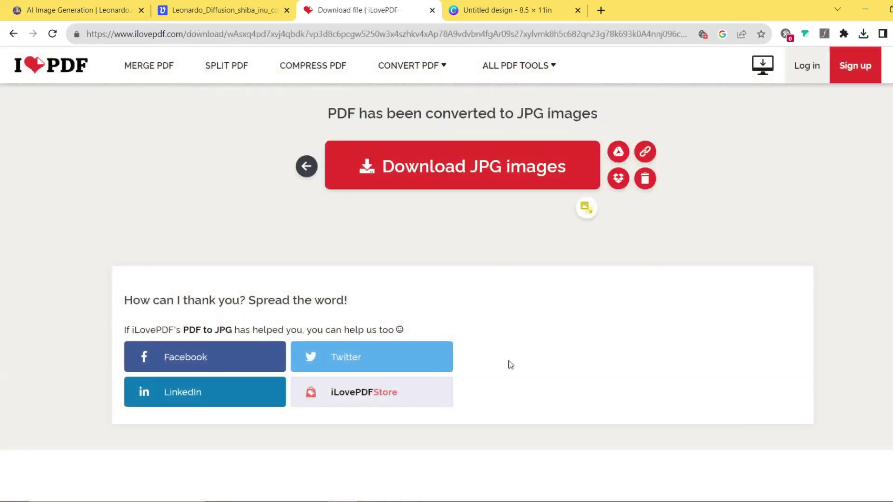
Step: Convert the PDF to JPG, download it, and add the shiba image to the Canva page
{"action": "left_click", "coordinate": [849, 465]}
{"action": "left_click", "coordinate": [497, 188]}
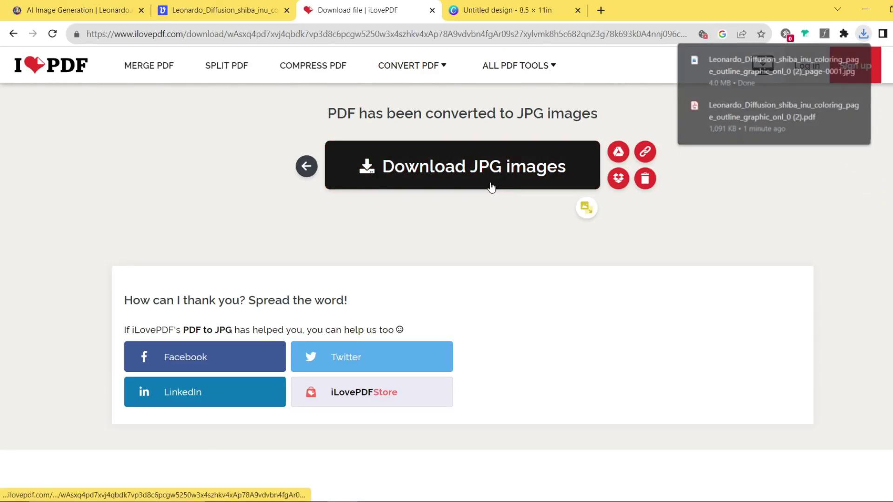
{"action": "key", "text": "ctrl+Tab"}
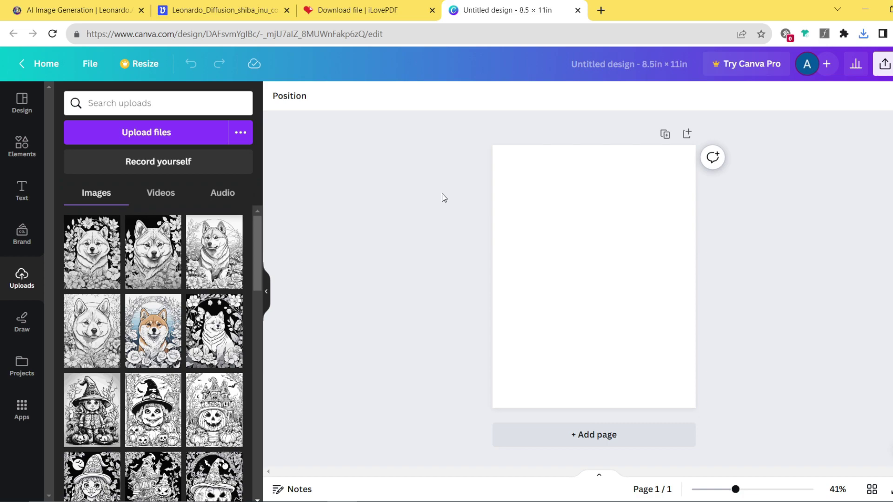
{"action": "left_click", "coordinate": [88, 257]}
Step: Move the shiba image to the top-left corner and enlarge it to fill the 8.5 × 11 in page
{"action": "left_click_drag", "start_coordinate": [610, 265], "coordinate": [590, 238]}
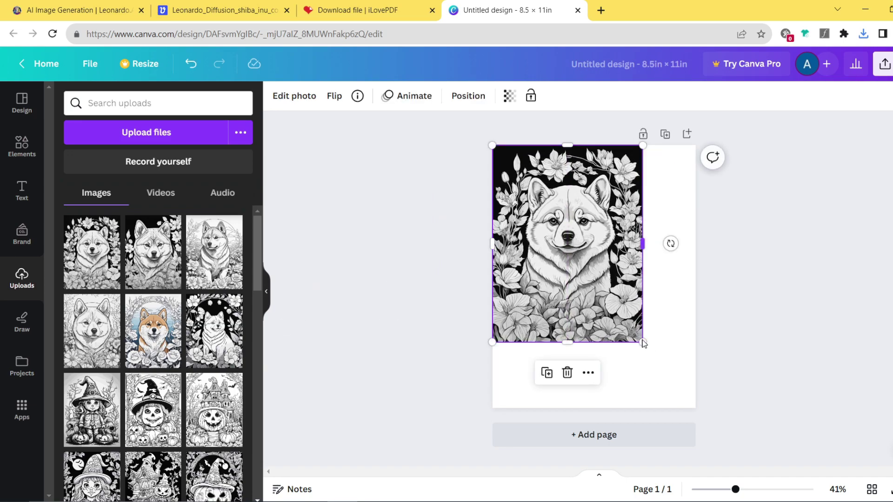
{"action": "left_click_drag", "start_coordinate": [649, 348], "coordinate": [714, 392]}
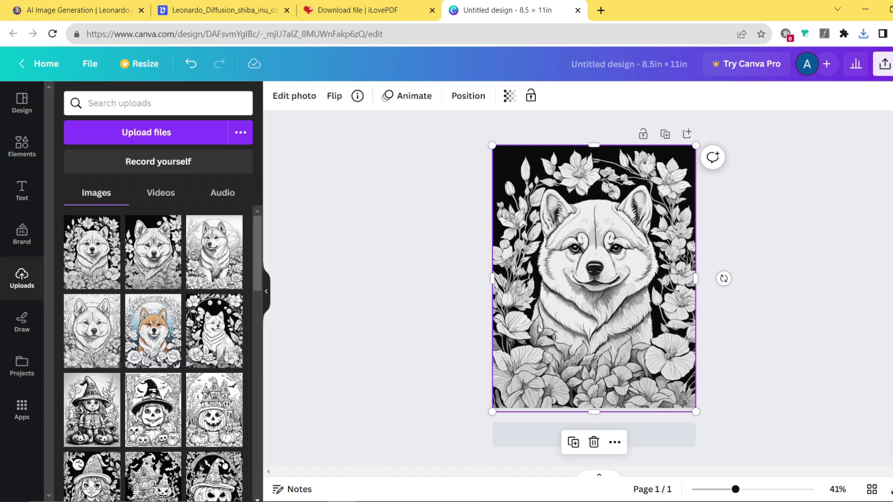
{"action": "mouse_move", "coordinate": [735, 489]}
{"action": "left_mouse_down"}
{"action": "mouse_move", "coordinate": [765, 492]}
{"action": "mouse_move", "coordinate": [743, 493]}
{"action": "left_mouse_up"}
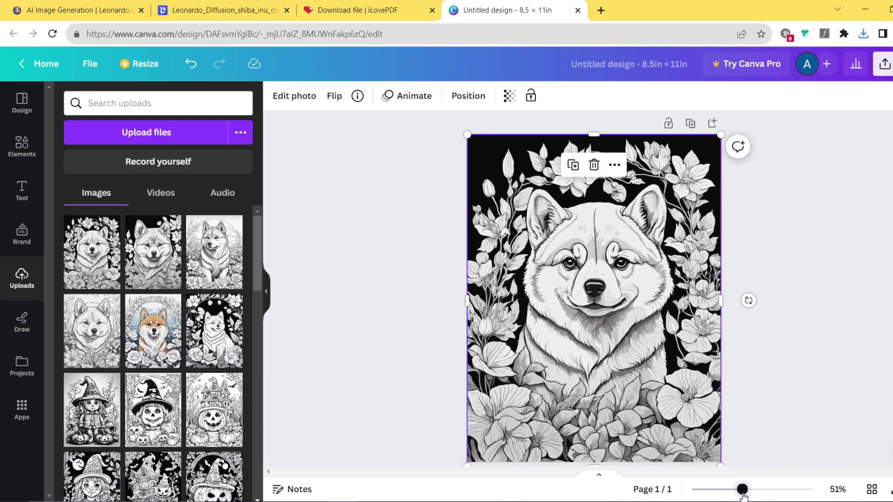
{"action": "scroll", "coordinate": [767, 344], "scroll_direction": "down", "scroll_amount": 2}
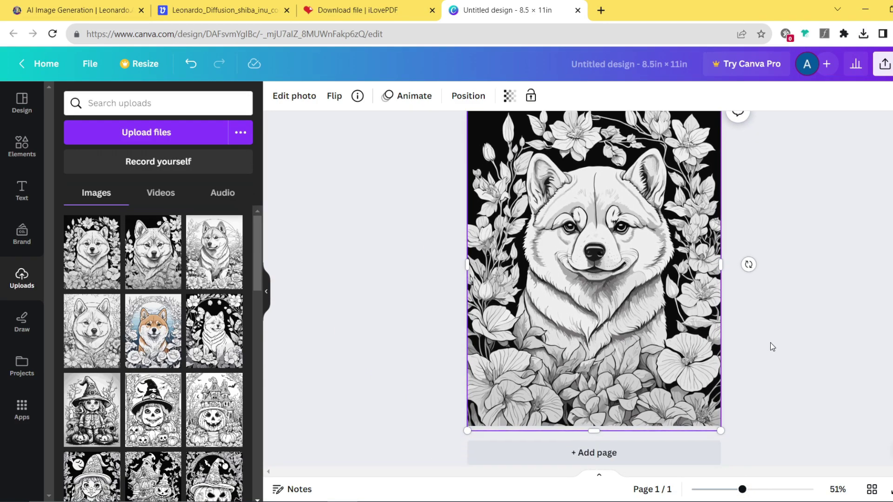
{"action": "scroll", "coordinate": [771, 346], "scroll_direction": "up", "scroll_amount": 2}
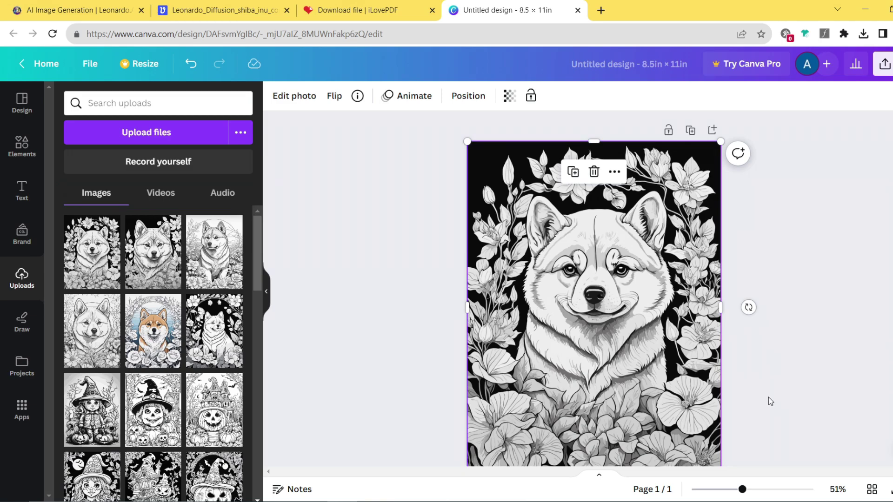
{"action": "left_click_drag", "start_coordinate": [742, 489], "coordinate": [737, 489]}
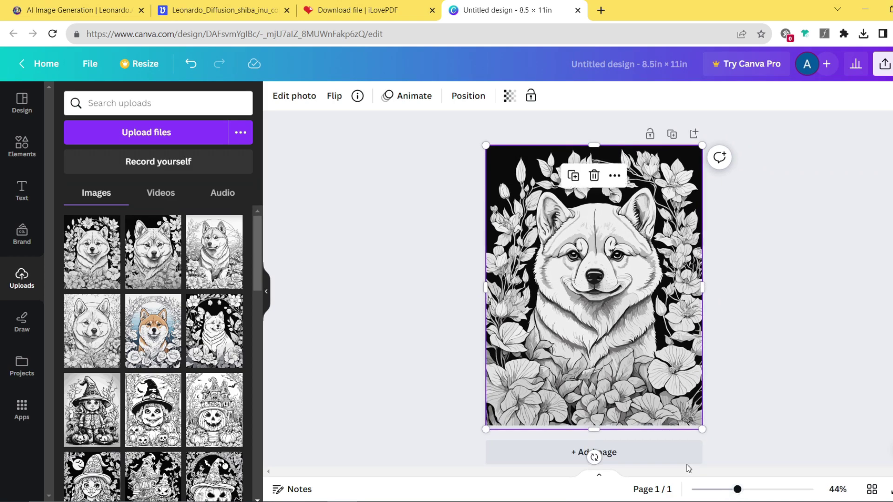
{"action": "left_click", "coordinate": [294, 98]}
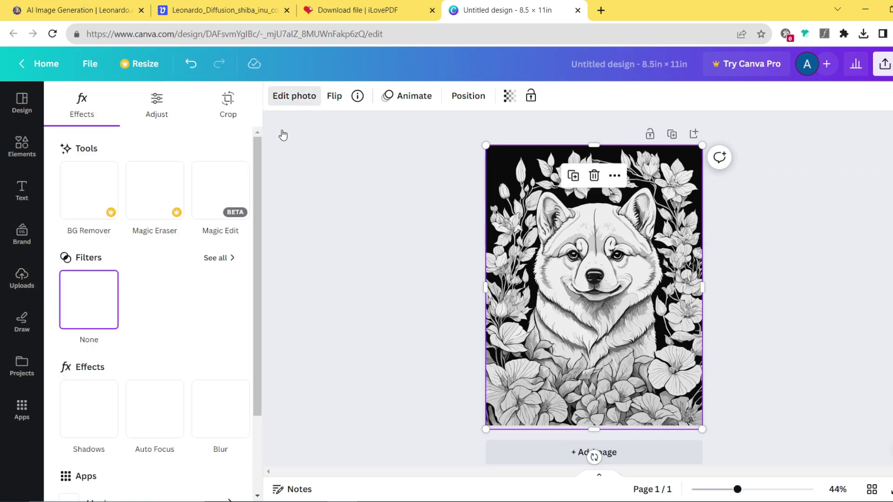
Step: Show the shiba image's Adjust settings and raise Brightness to 28
{"action": "left_click", "coordinate": [155, 106]}
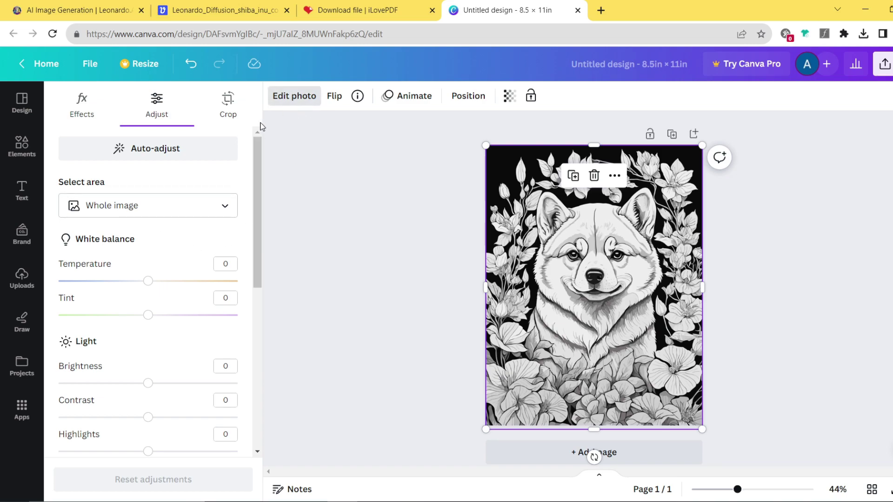
{"action": "scroll", "coordinate": [201, 211], "scroll_direction": "down", "scroll_amount": 1}
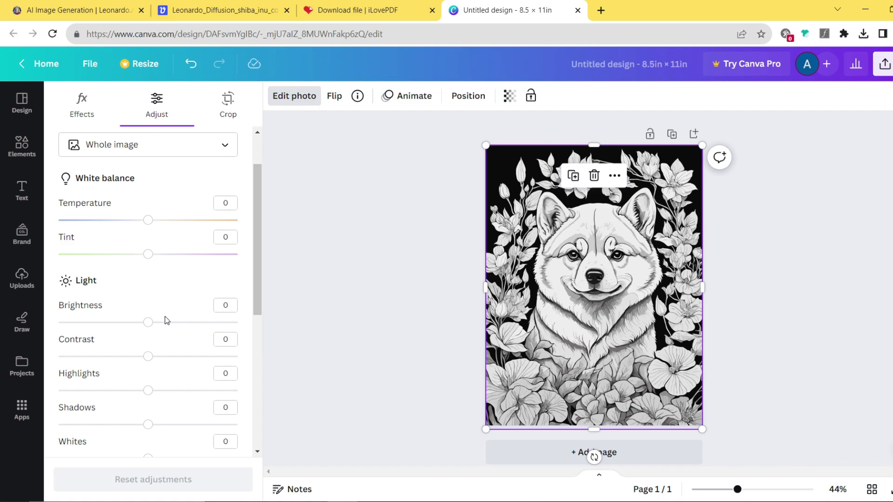
{"action": "left_click_drag", "start_coordinate": [149, 323], "coordinate": [176, 329]}
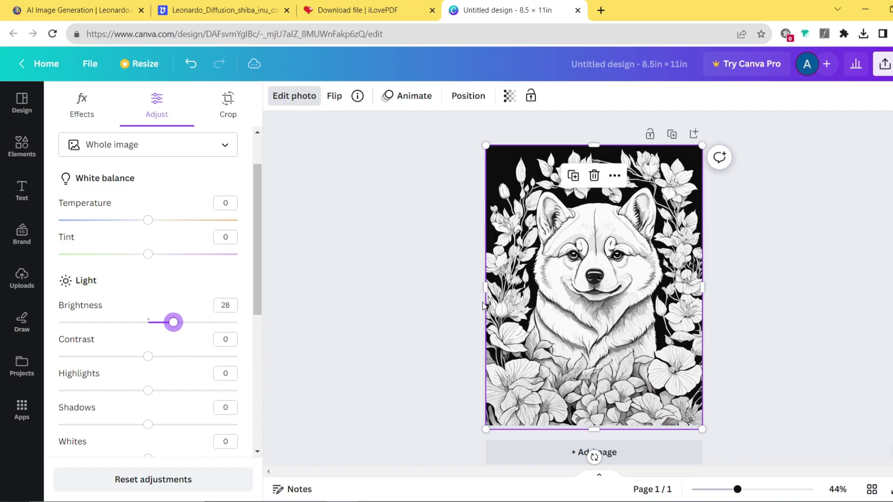
Step: Set the shiba image's Contrast to 51 and Brightness to 51
{"action": "scroll", "coordinate": [194, 294], "scroll_direction": "down", "scroll_amount": 3}
{"action": "scroll", "coordinate": [195, 296], "scroll_direction": "up", "scroll_amount": 1}
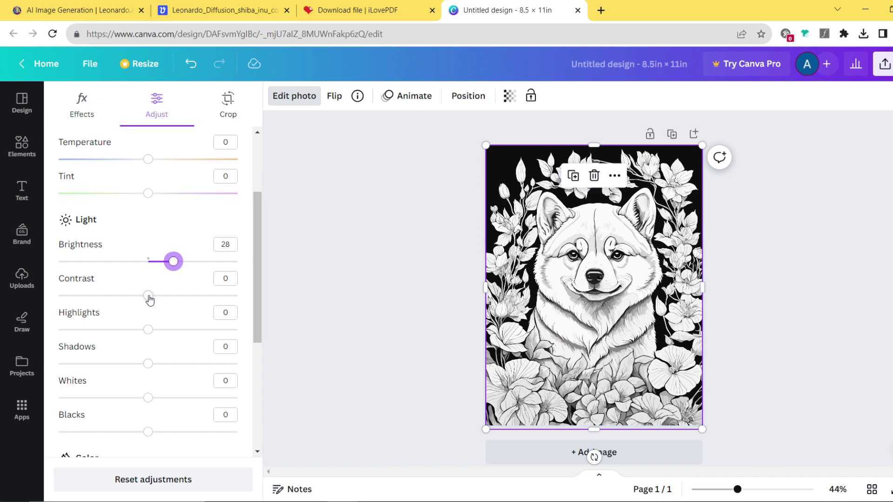
{"action": "left_click", "coordinate": [168, 298]}
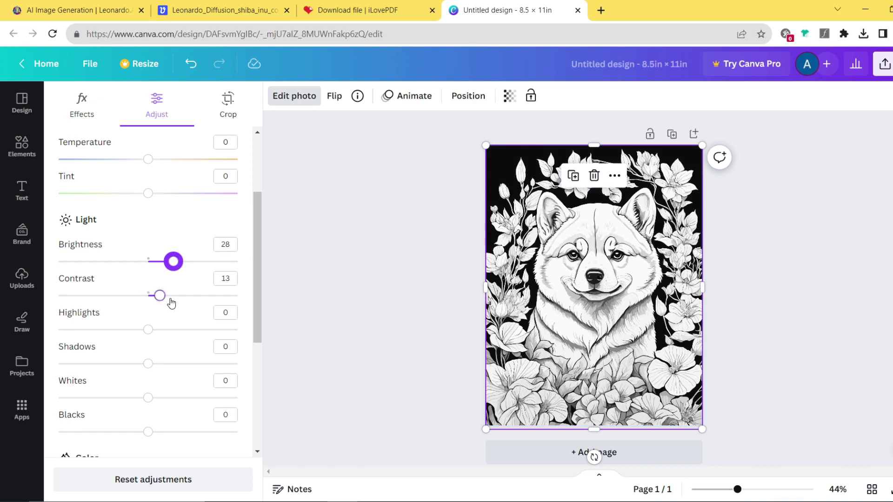
{"action": "left_click_drag", "start_coordinate": [182, 303], "coordinate": [197, 303]}
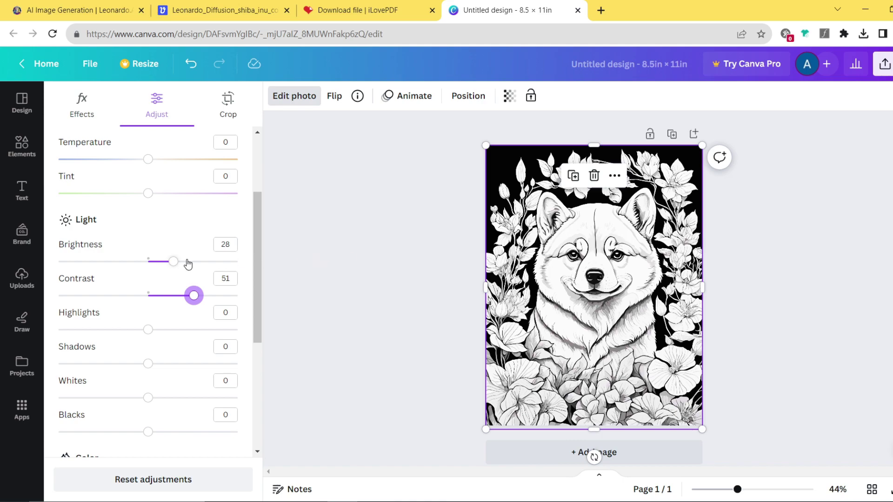
{"action": "left_click_drag", "start_coordinate": [173, 262], "coordinate": [193, 262]}
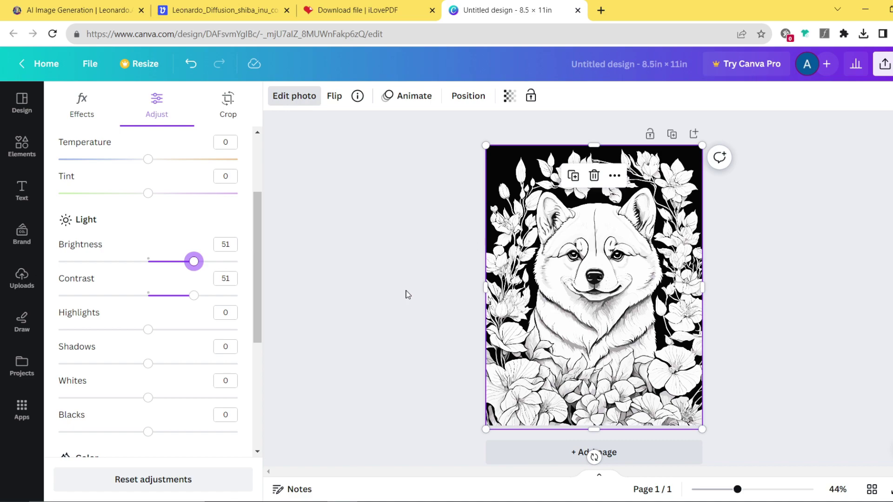
Step: Add a blank second page under the shiba coloring page and return to Page 1
{"action": "left_click", "coordinate": [545, 448]}
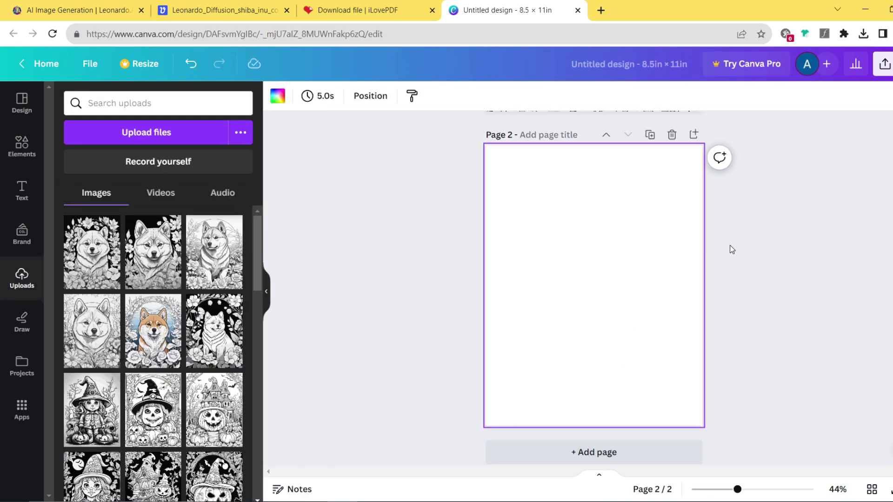
{"action": "scroll", "coordinate": [760, 335], "scroll_direction": "up", "scroll_amount": 6}
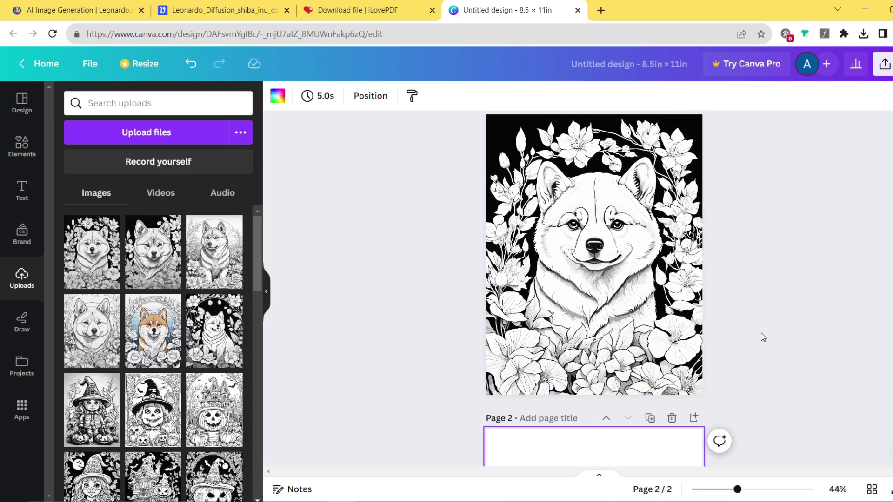
{"action": "scroll", "coordinate": [760, 335], "scroll_direction": "down", "scroll_amount": 3}
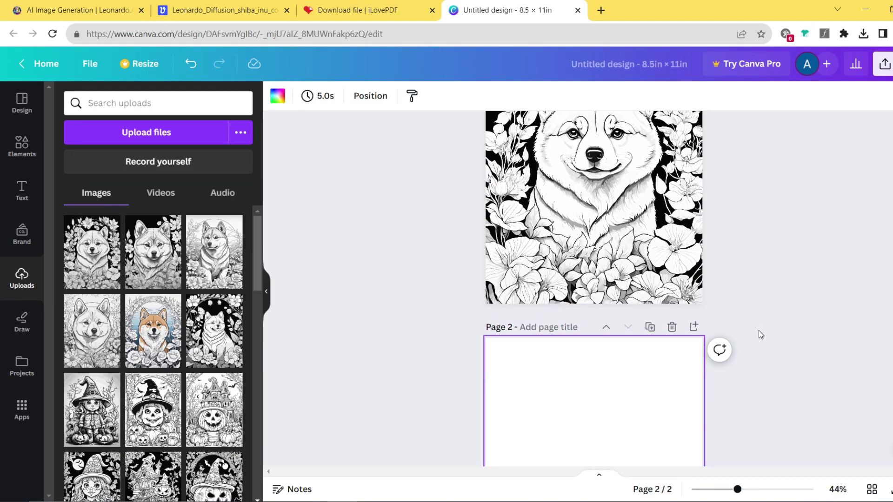
{"action": "scroll", "coordinate": [760, 334], "scroll_direction": "up", "scroll_amount": 3}
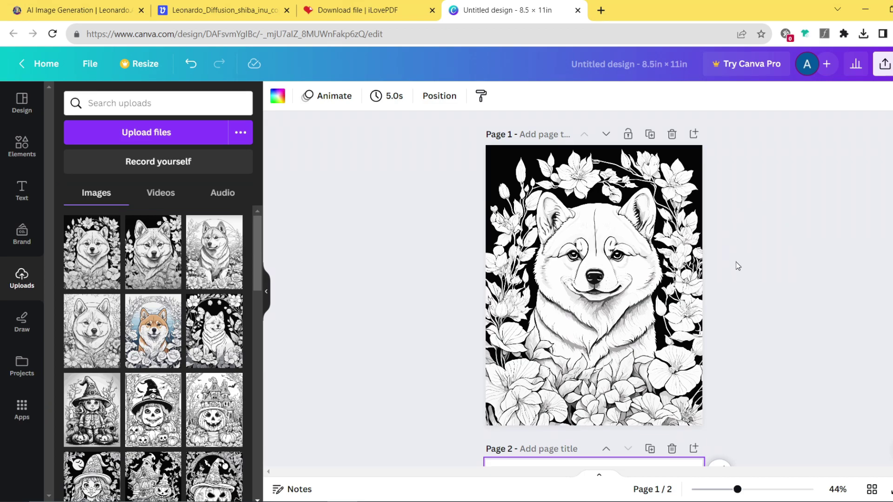
{"action": "left_click", "coordinate": [141, 64]}
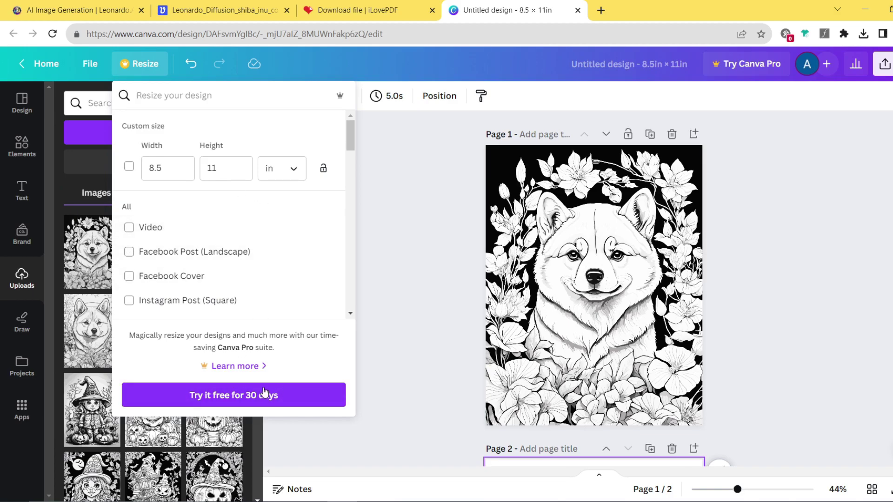
{"action": "left_click", "coordinate": [408, 234]}
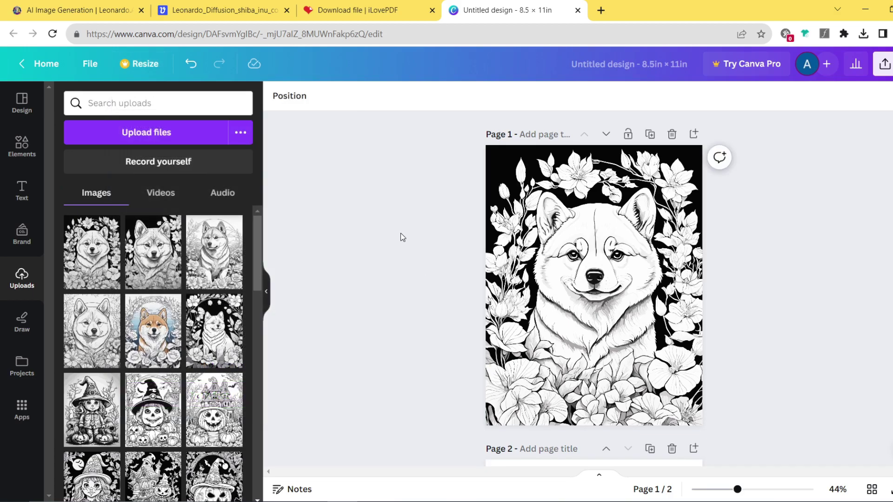
{"action": "scroll", "coordinate": [401, 231], "scroll_direction": "down", "scroll_amount": 4}
{"action": "scroll", "coordinate": [401, 232], "scroll_direction": "up", "scroll_amount": 4}
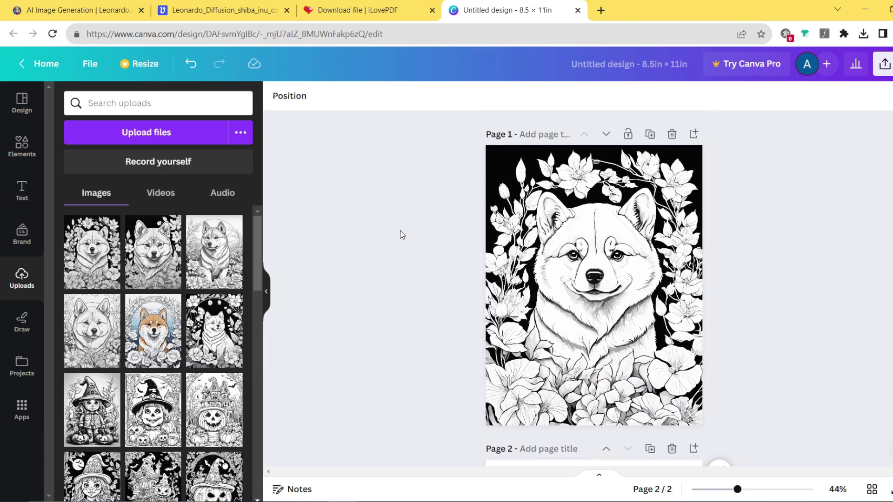